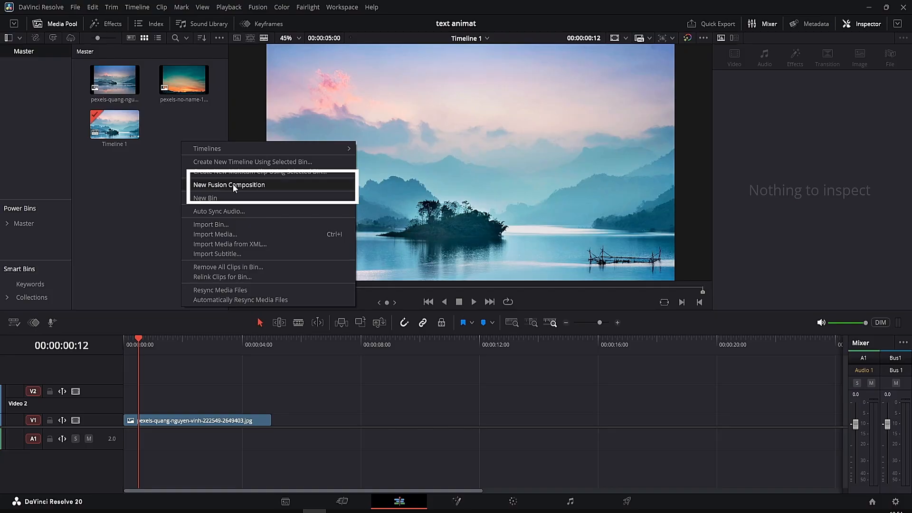
# - Create a Fusion composition clip with the default settings and place it on track V2 above the lake image, starting at the timeline's beginning
pyautogui.click(233, 184)
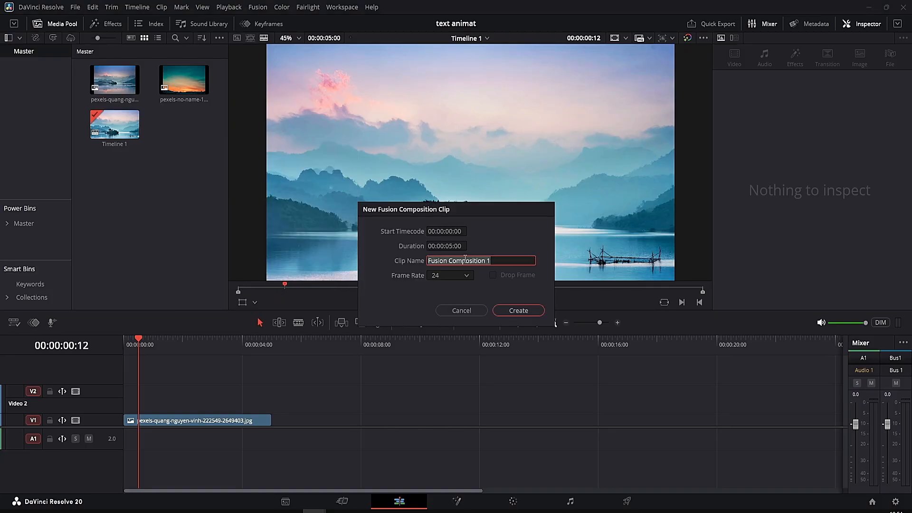
pyautogui.click(529, 312)
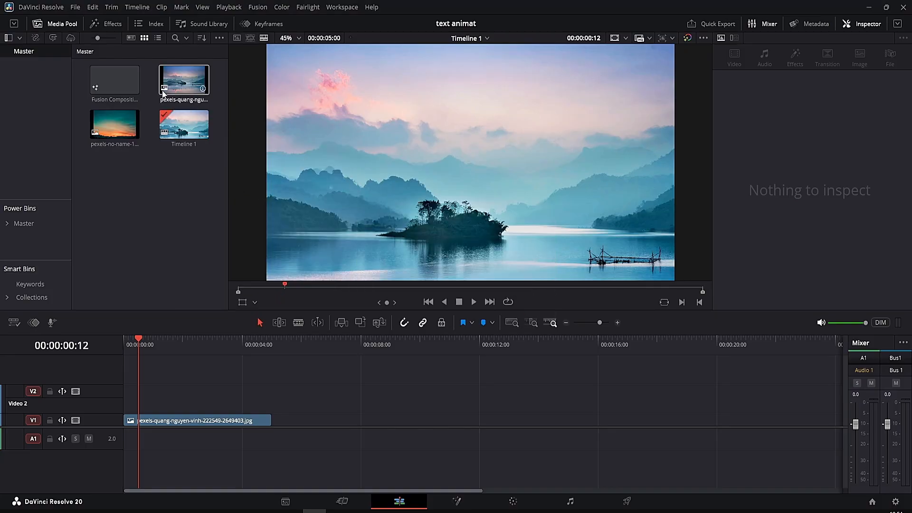
pyautogui.click(118, 79)
pyautogui.moveTo(118, 79); pyautogui.dragTo(124, 404)
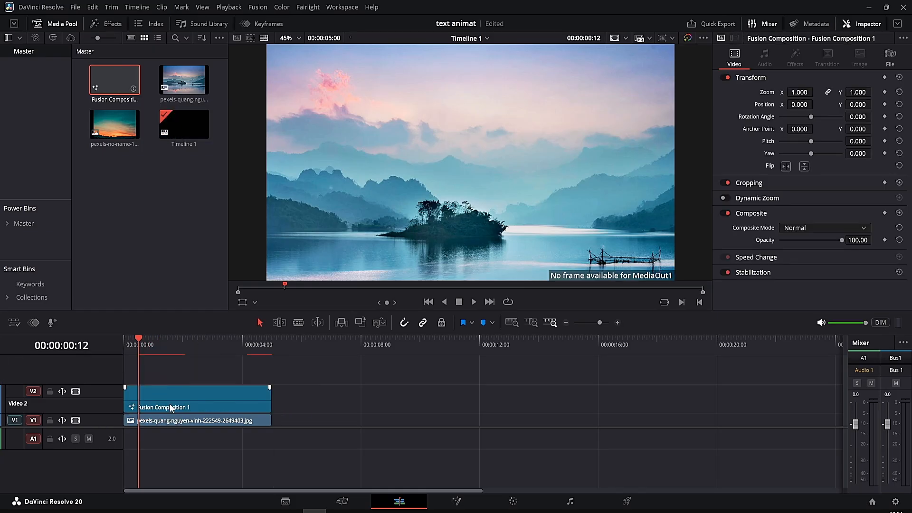
# - Open the composition clip in the Fusion page and connect a new Text node to MediaOut1, spacing the two nodes apart
pyautogui.rightClick(239, 404)
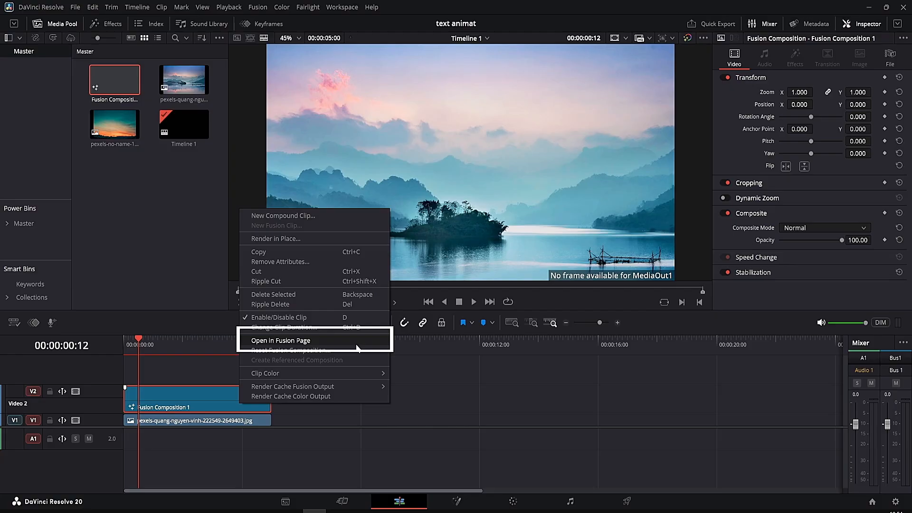
pyautogui.click(357, 348)
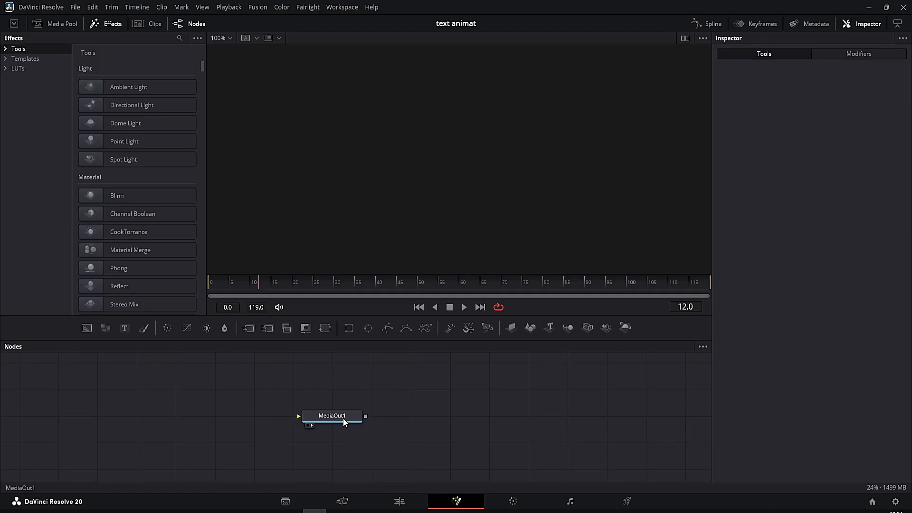
pyautogui.moveTo(343, 418); pyautogui.dragTo(534, 415)
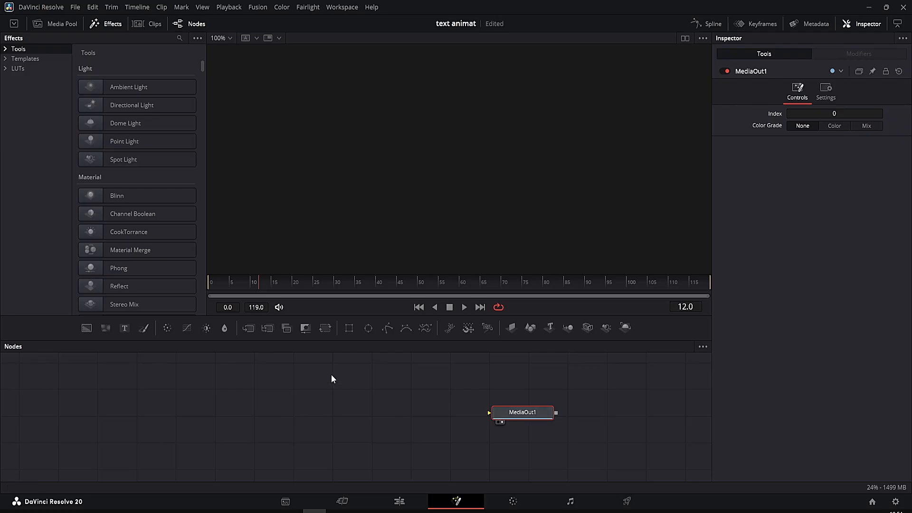
pyautogui.moveTo(126, 327); pyautogui.dragTo(498, 416)
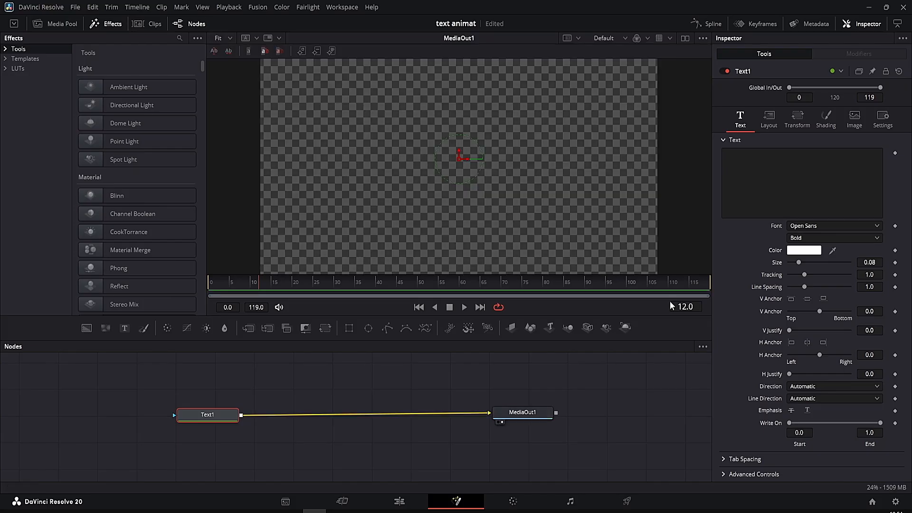
# - Enter "Animatie cuvant cu cuvant" in the Text node and set it in Impact Regular at size 0.1315
pyautogui.click(783, 172)
pyautogui.write('Animatie cu')
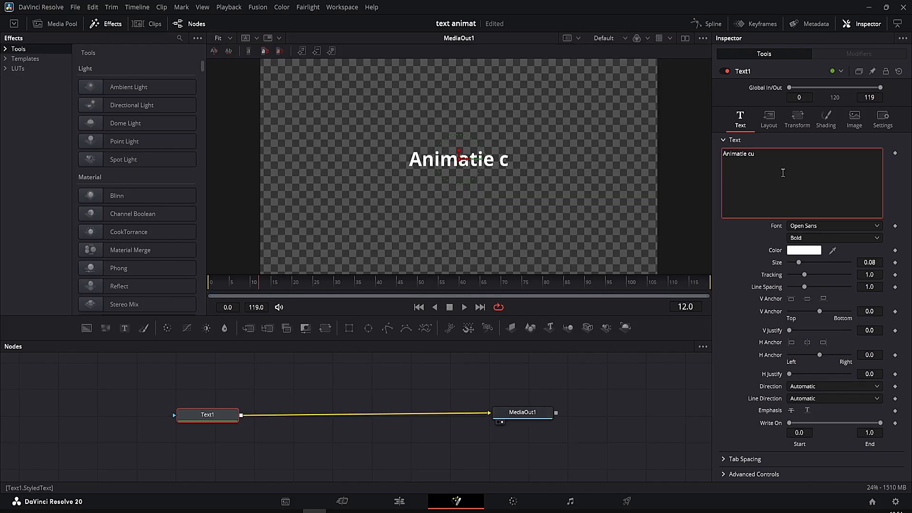
pyautogui.write('vant cu cuvant')
pyautogui.click(850, 225)
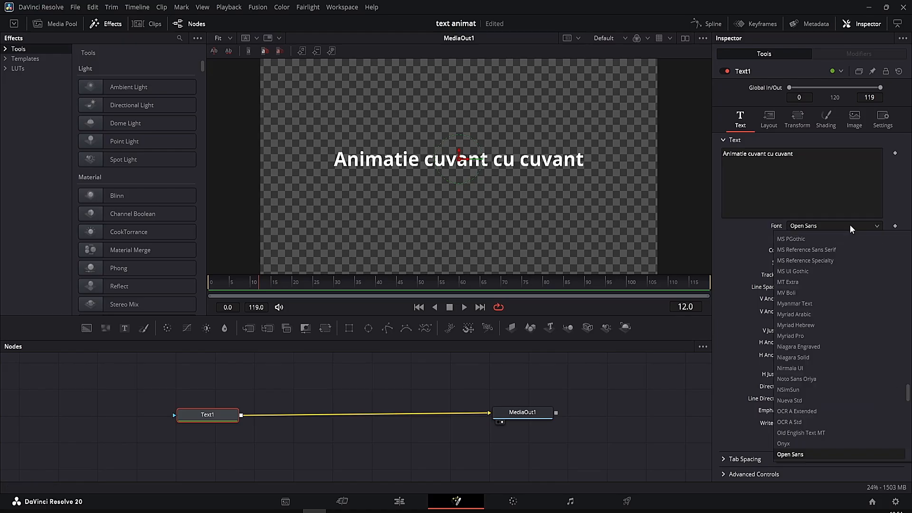
pyautogui.press('i')
pyautogui.click(841, 239)
pyautogui.moveTo(799, 262); pyautogui.dragTo(805, 263)
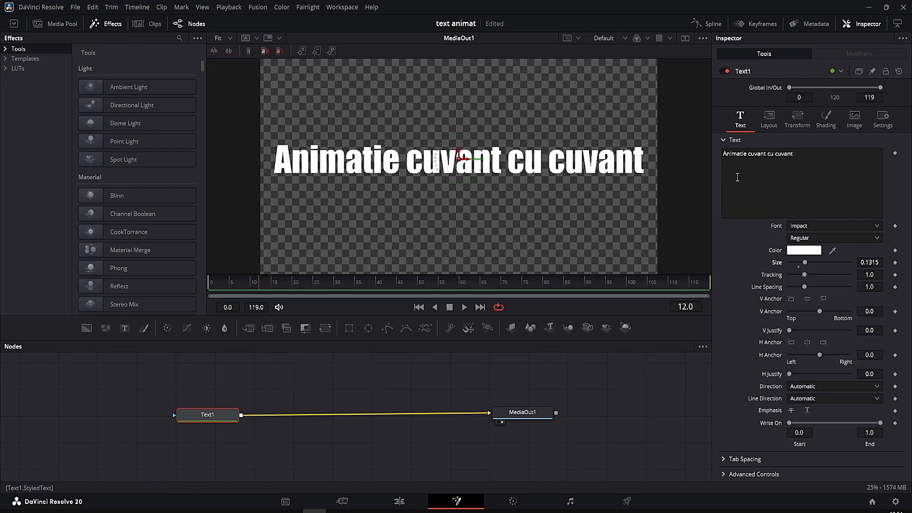
# - Add a Follower modifier to the styled text and set its transform to act on Words
pyautogui.rightClick(737, 177)
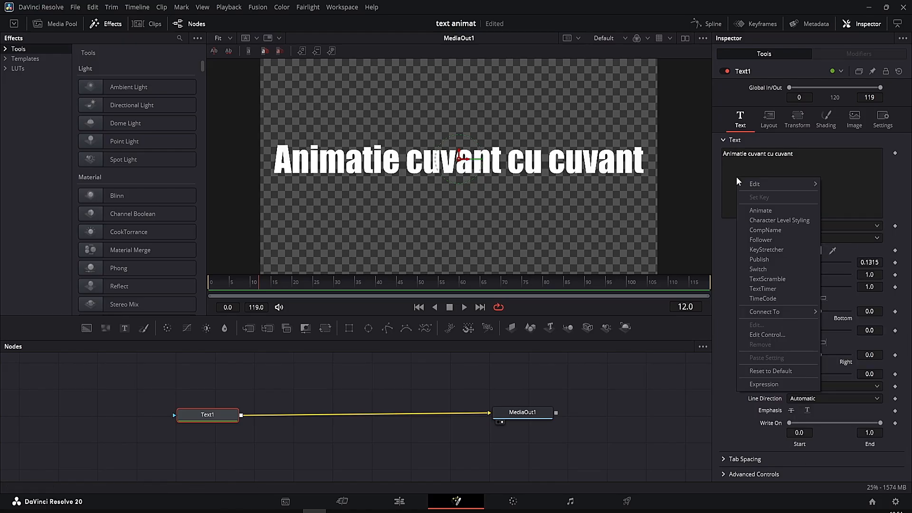
pyautogui.click(797, 237)
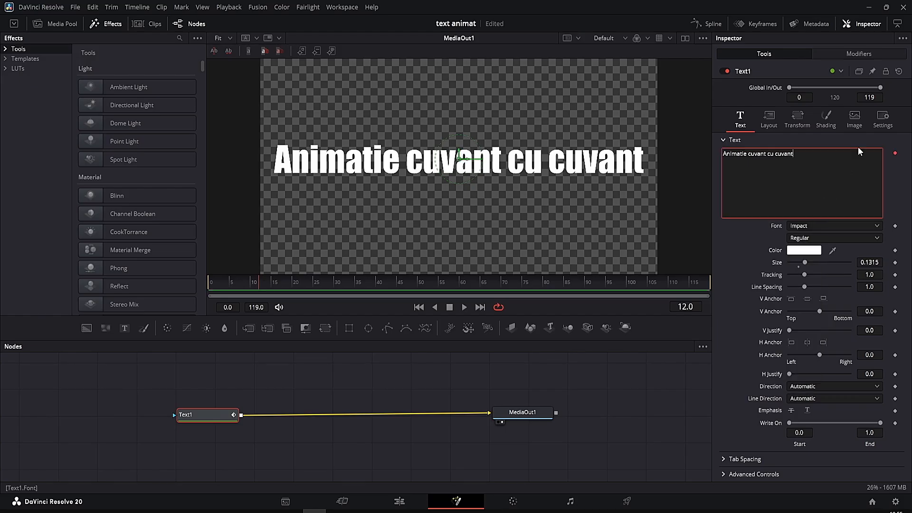
pyautogui.click(859, 54)
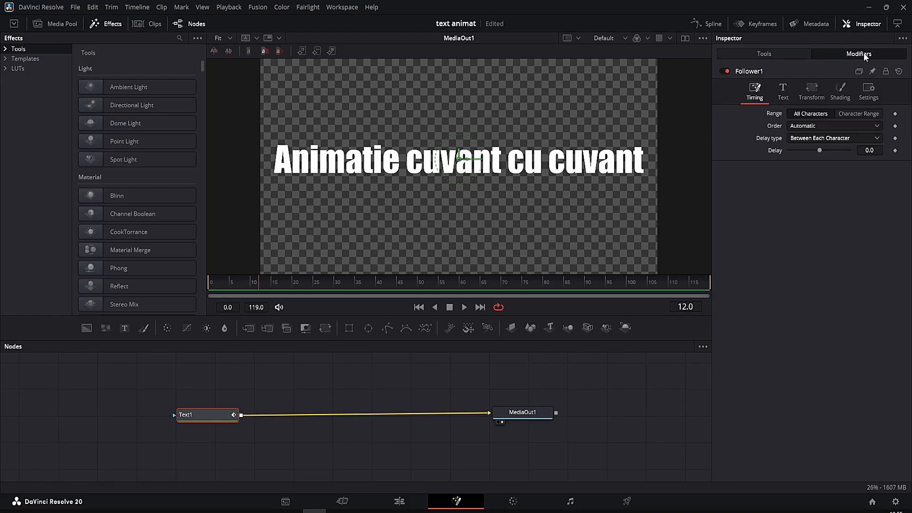
pyautogui.click(813, 95)
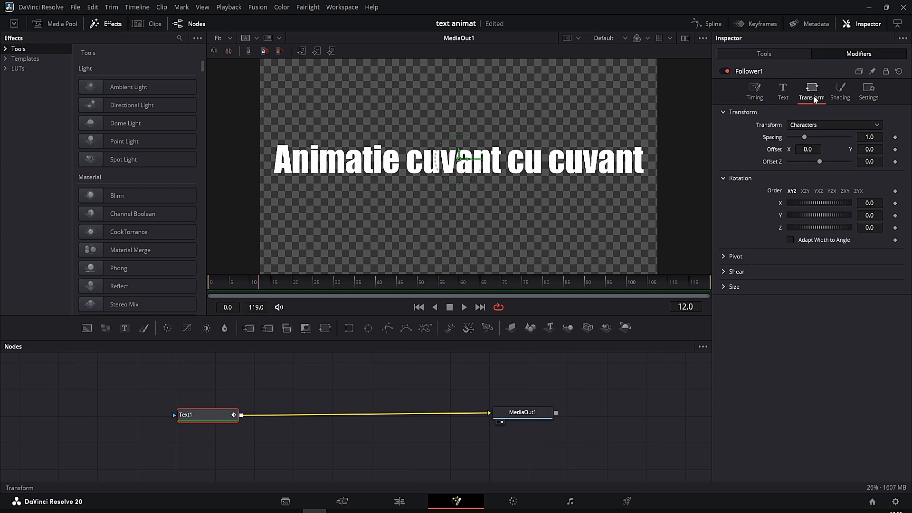
pyautogui.click(870, 123)
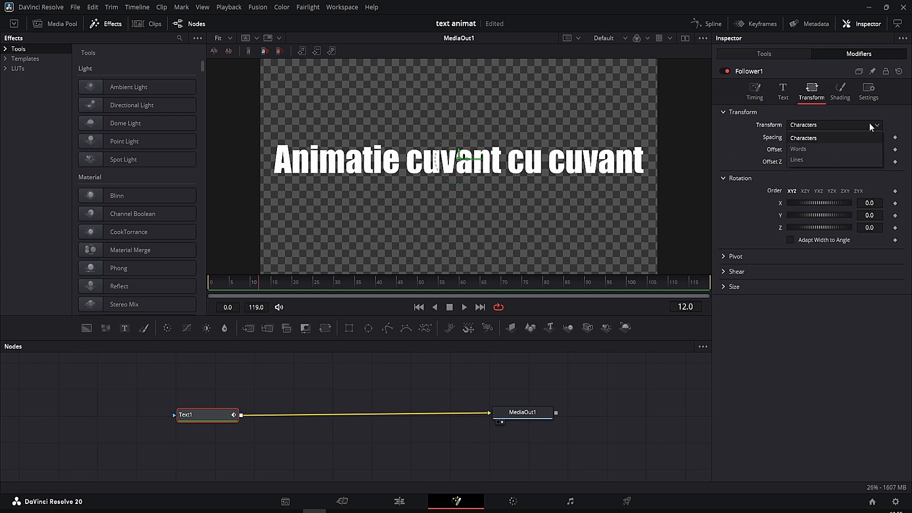
pyautogui.click(865, 149)
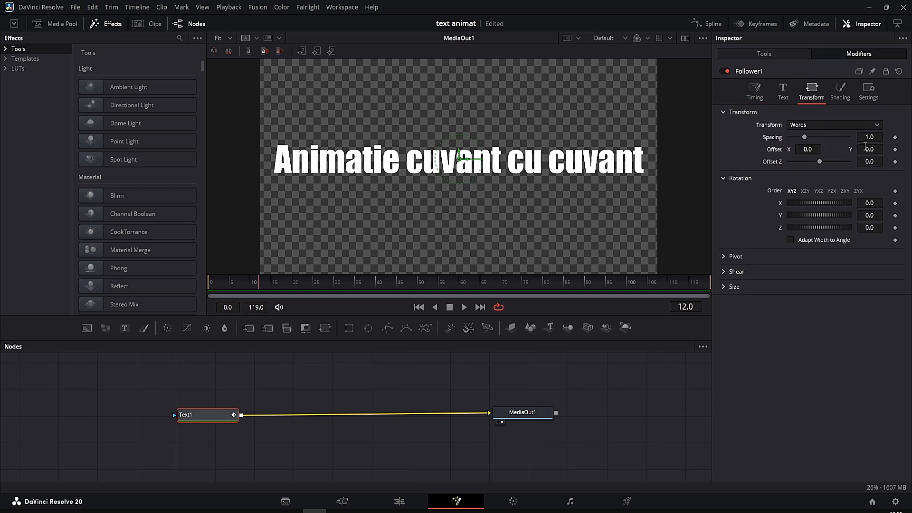
# - Keyframe the Follower's Size X and Y at 1.0 on frame 10 and at 0.0 on frame 0
pyautogui.click(725, 287)
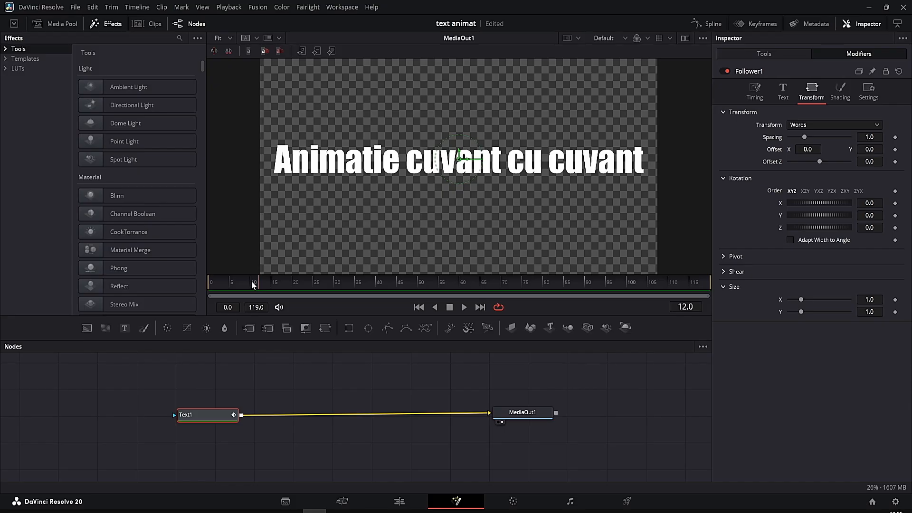
pyautogui.click(895, 300)
pyautogui.click(896, 312)
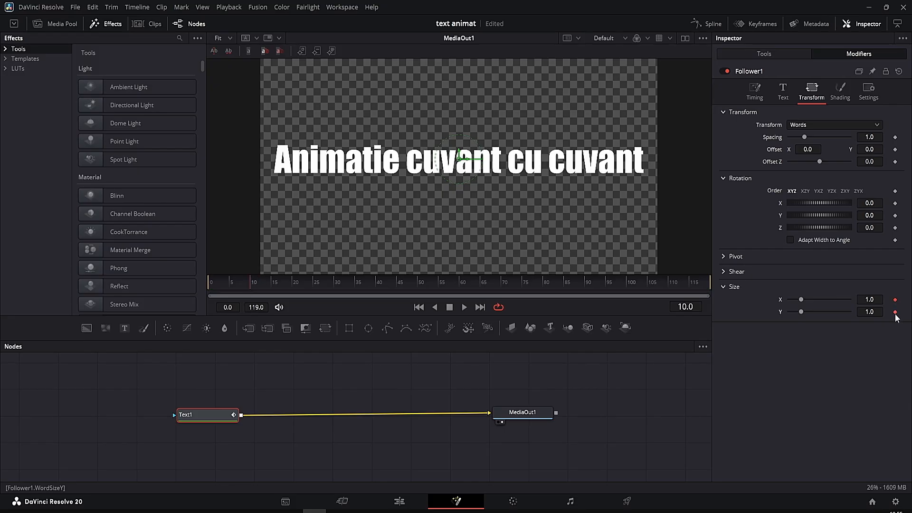
pyautogui.moveTo(220, 280); pyautogui.dragTo(207, 283)
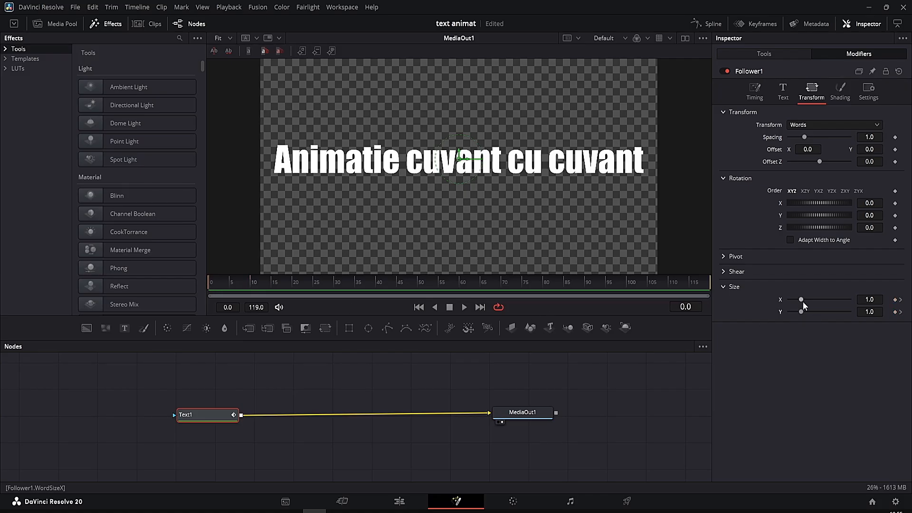
pyautogui.moveTo(802, 300); pyautogui.dragTo(790, 300)
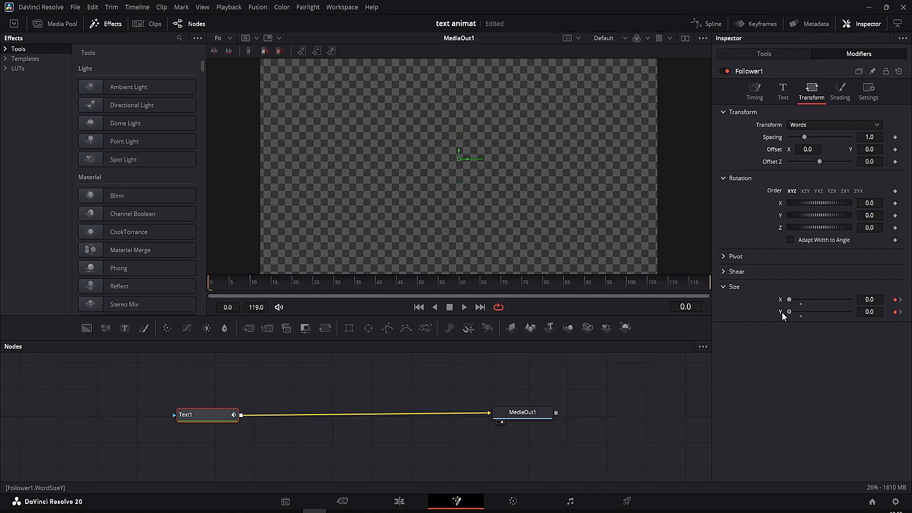
# - Play the scale-up animation from the first frame to check how the text grows
pyautogui.click(465, 308)
pyautogui.click(418, 307)
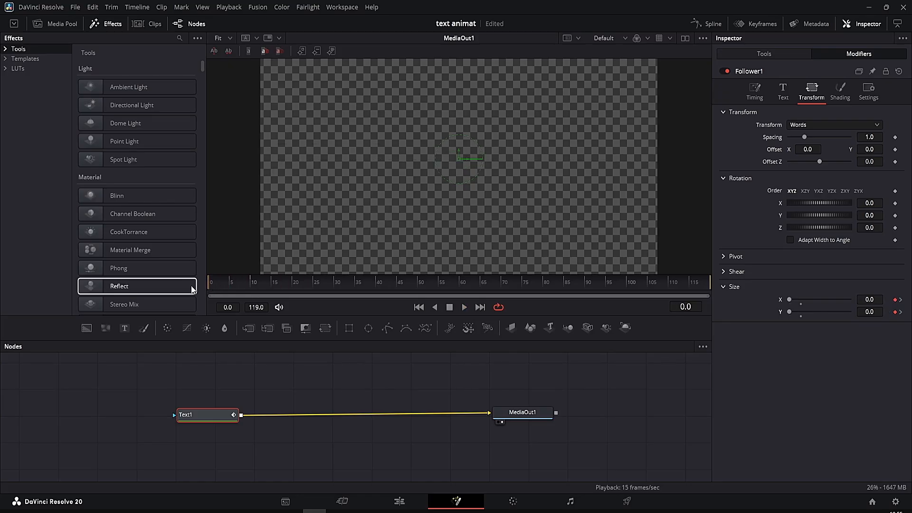
pyautogui.click(464, 307)
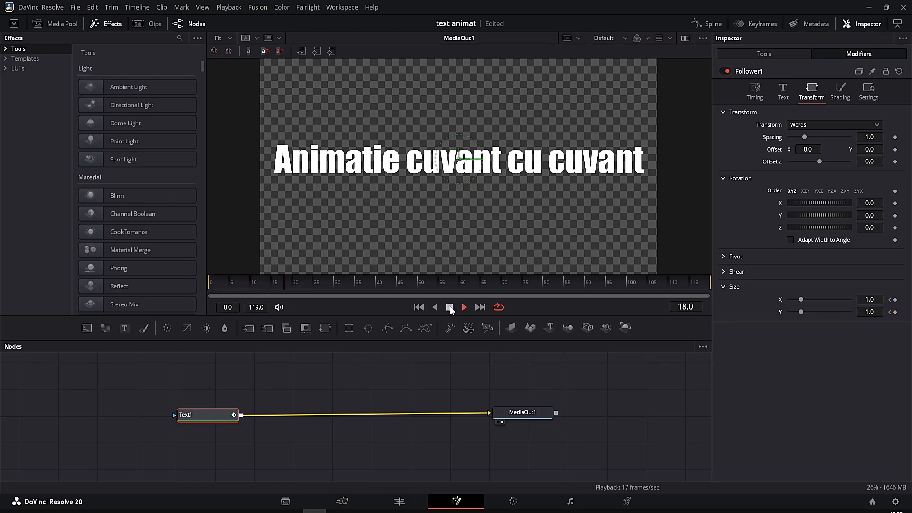
pyautogui.click(450, 307)
# - Set the Follower's timing delay to 1.0 between each character
pyautogui.click(756, 94)
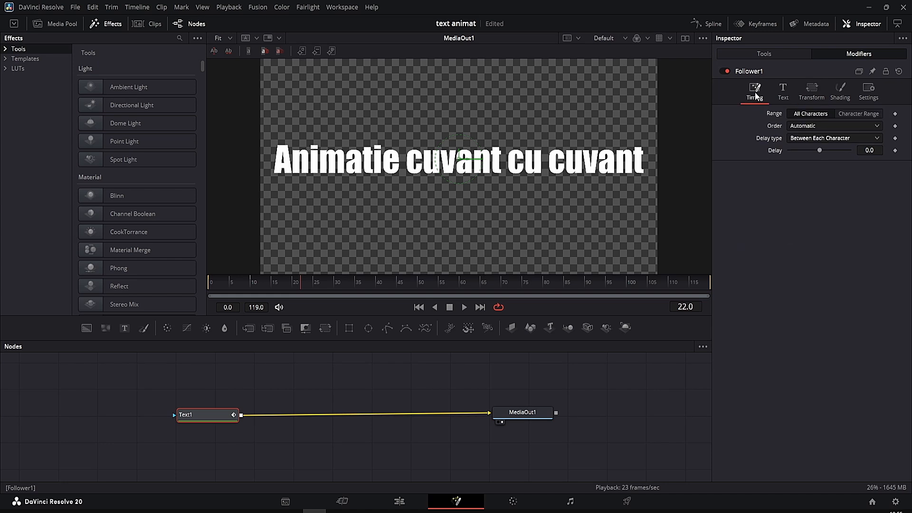
pyautogui.click(871, 150)
pyautogui.write('1')
pyautogui.press('Return')
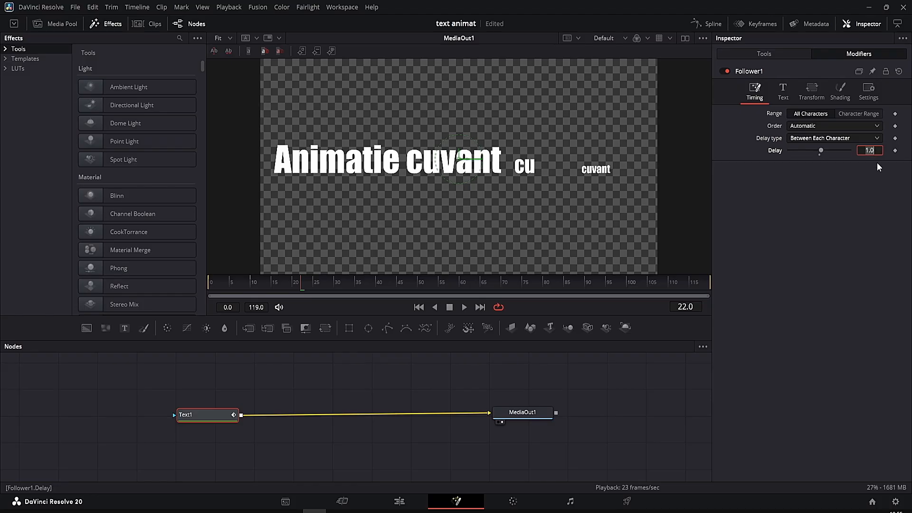
# - Play the delayed animation from the first frame to check that the words appear one after another
pyautogui.click(211, 284)
pyautogui.press('space')
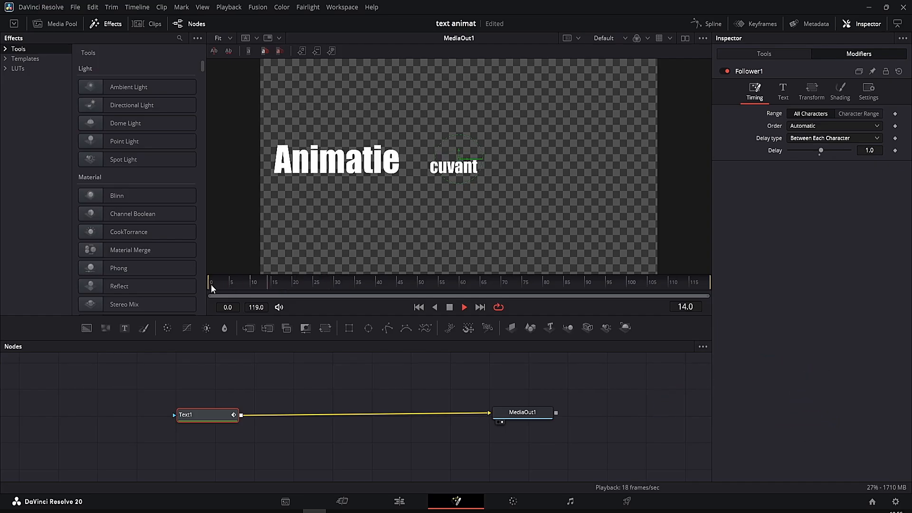
pyautogui.click(450, 307)
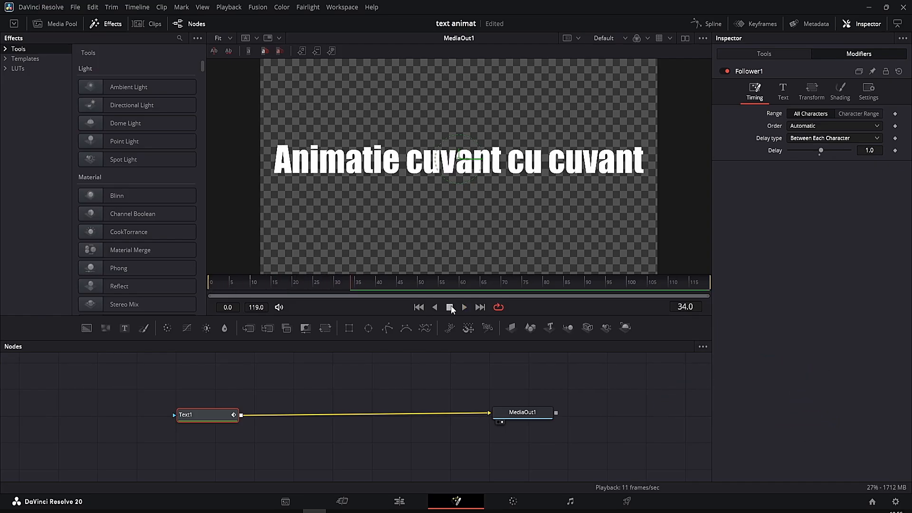
# - Show Text1's Word Size X and Y curves in the Spline editor and apply Out Back Cubic easing to all their keyframes
pyautogui.click(711, 25)
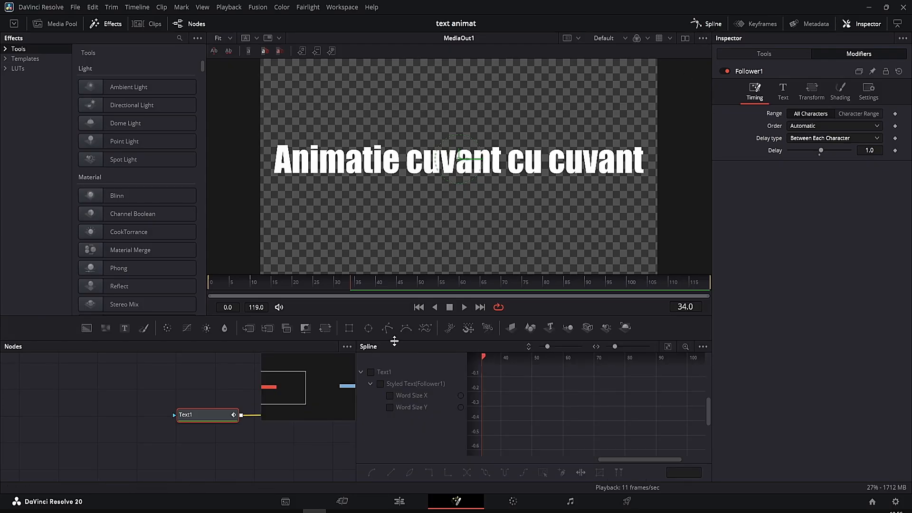
pyautogui.click(371, 372)
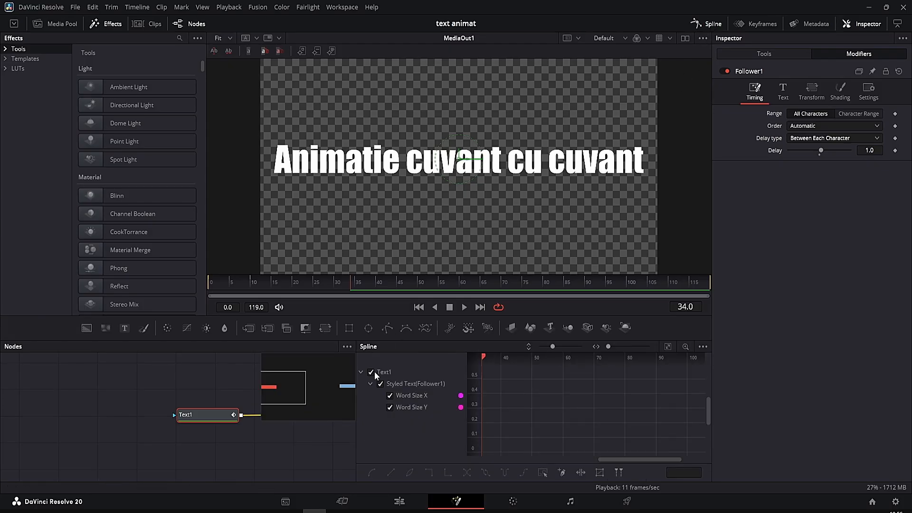
pyautogui.click(668, 347)
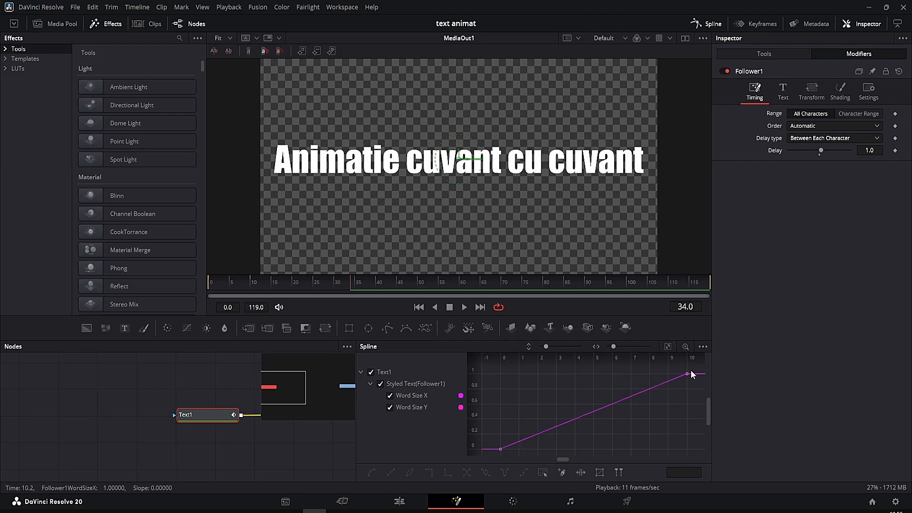
pyautogui.moveTo(691, 369); pyautogui.dragTo(496, 456)
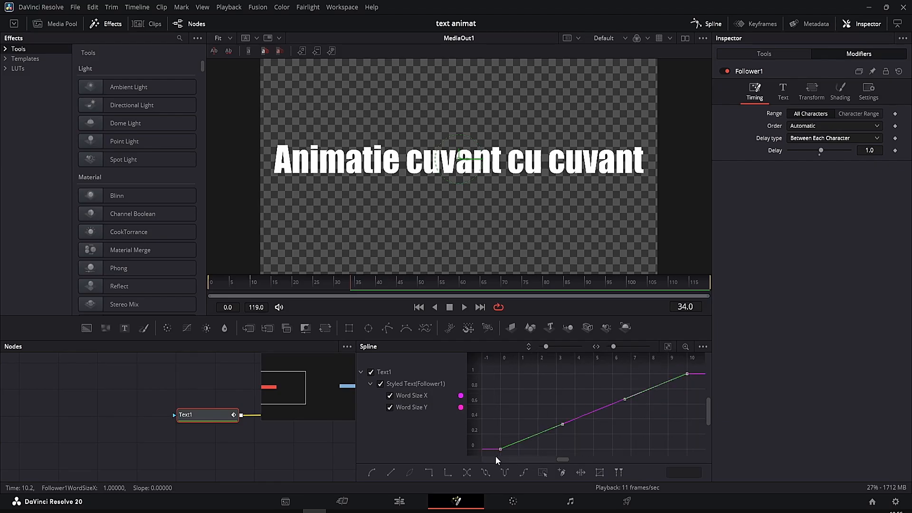
pyautogui.rightClick(575, 421)
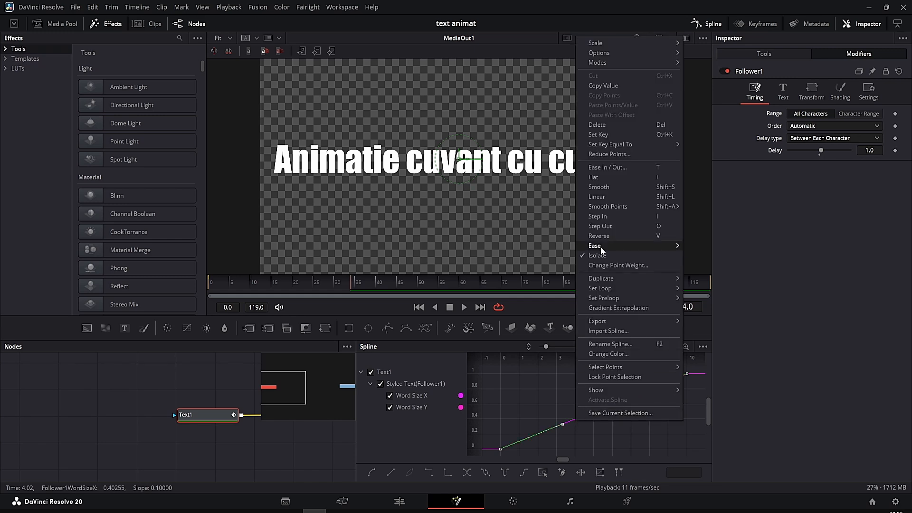
pyautogui.moveTo(601, 247)
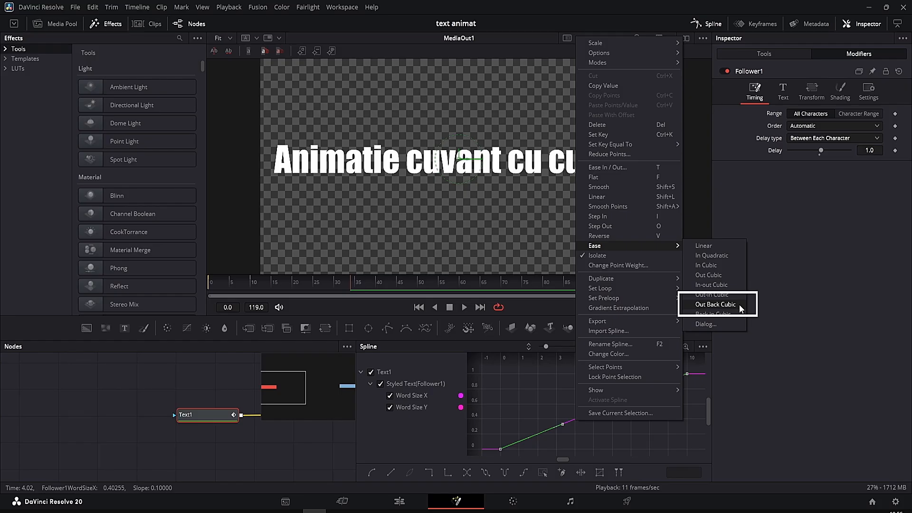
pyautogui.click(715, 305)
# - Play the eased word animation from the first frame and examine the full Word Size curve in the Spline editor
pyautogui.click(212, 292)
pyautogui.press('space')
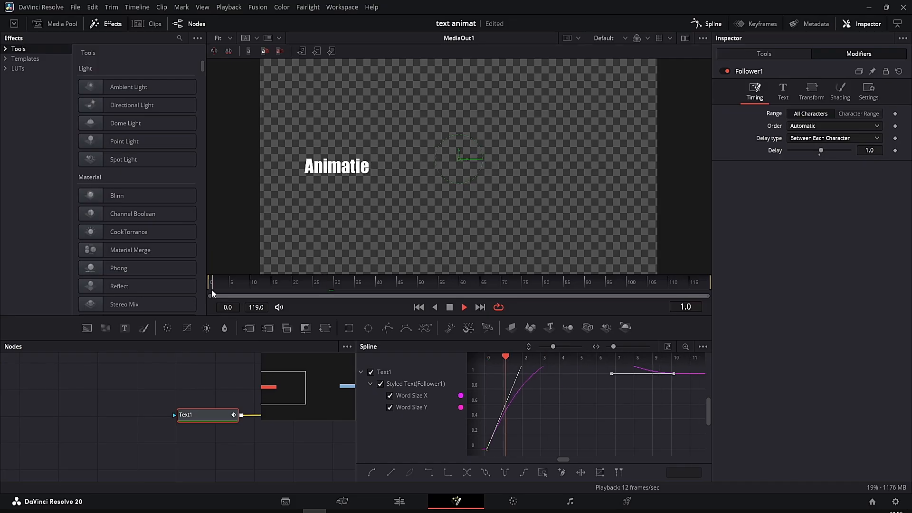
pyautogui.press('space')
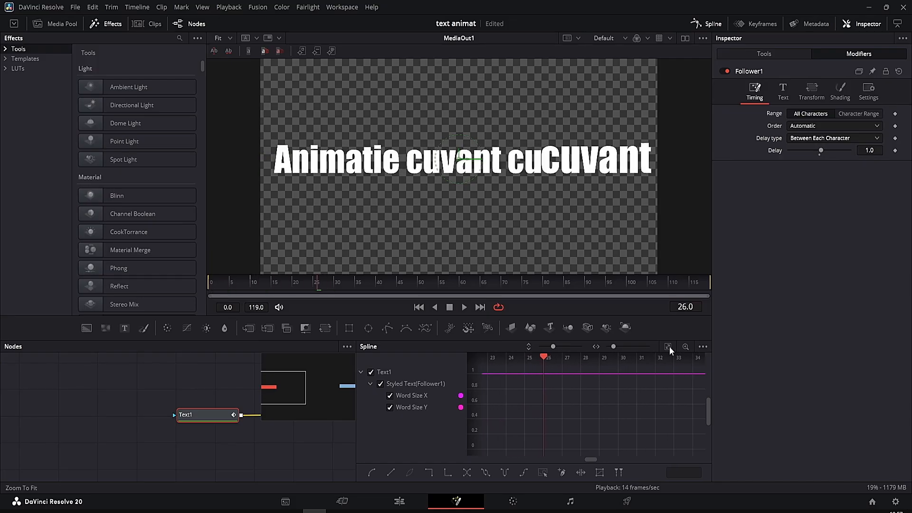
pyautogui.click(668, 346)
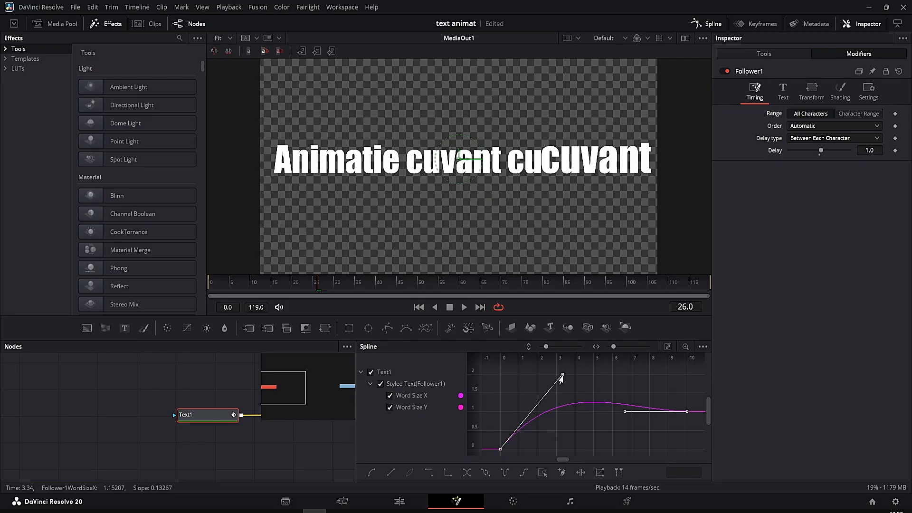
# - Reshape the first Word Size keyframe's curve handle for a softer overshoot and play the animation from the first frame
pyautogui.moveTo(564, 378); pyautogui.dragTo(576, 392)
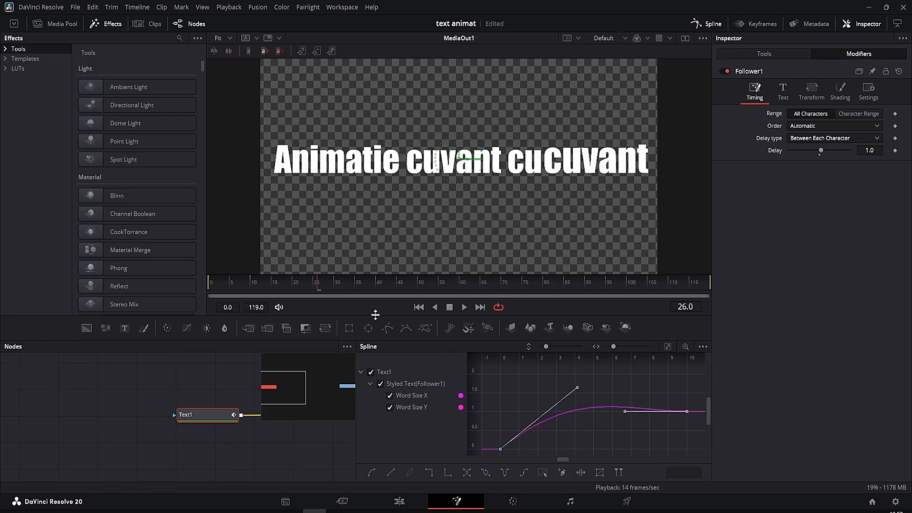
pyautogui.moveTo(224, 286); pyautogui.dragTo(205, 285)
pyautogui.press('space')
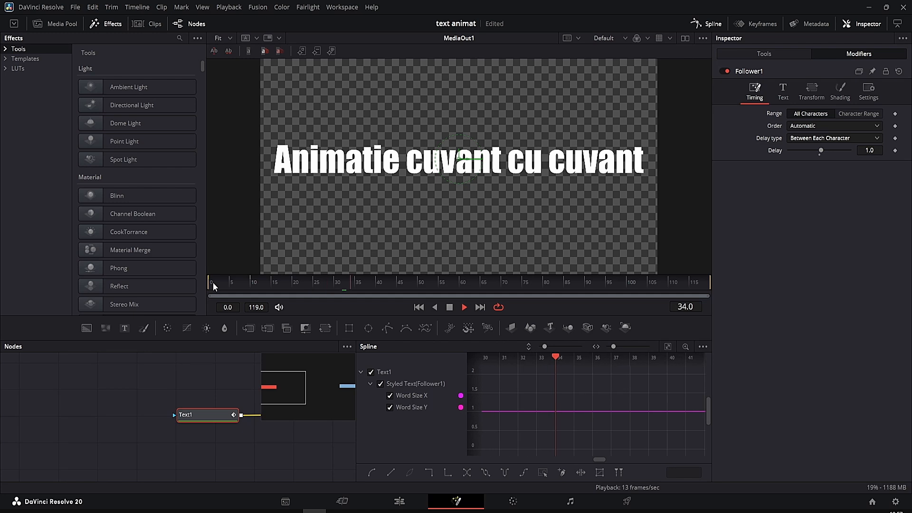
pyautogui.click(213, 283)
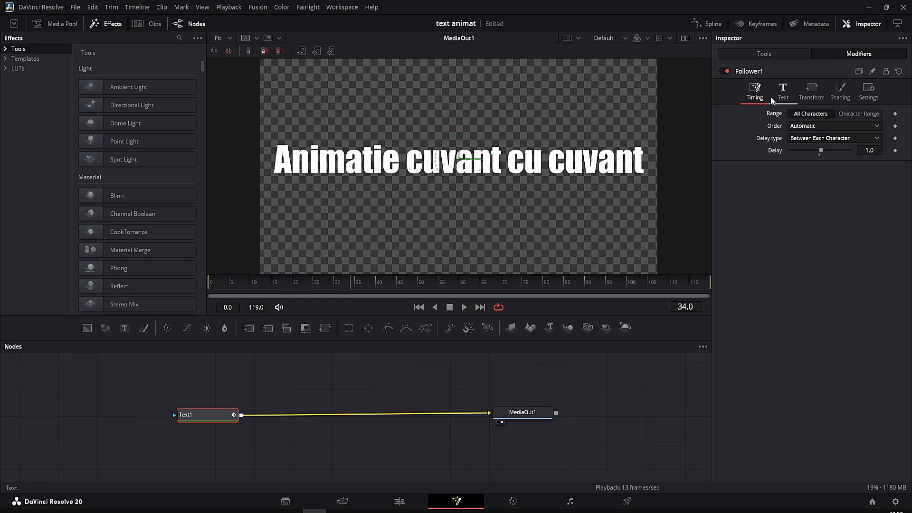
# - Enable Motion Blur on Text1 and set its Quality to 10
pyautogui.click(767, 55)
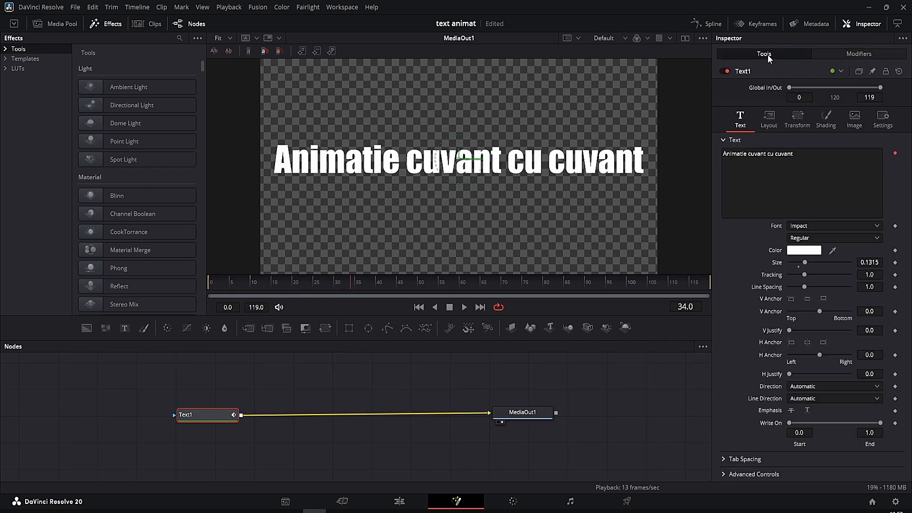
pyautogui.click(880, 119)
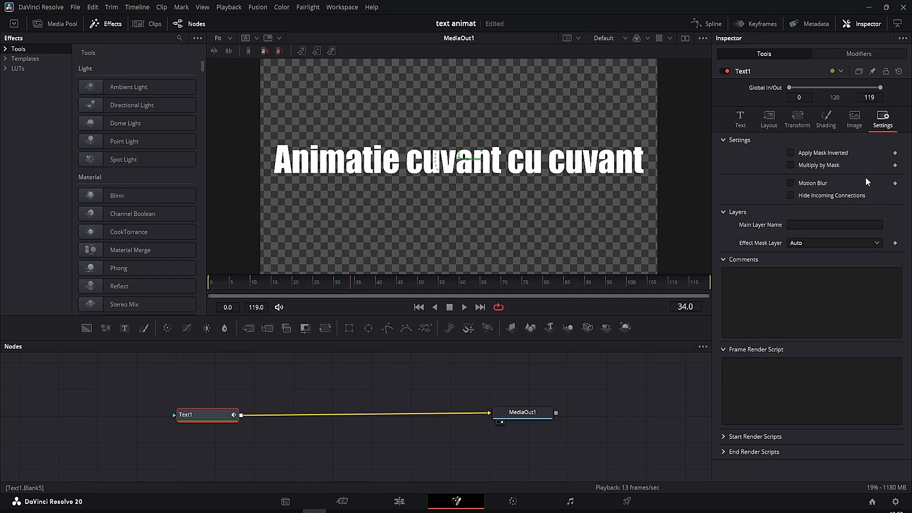
pyautogui.click(810, 184)
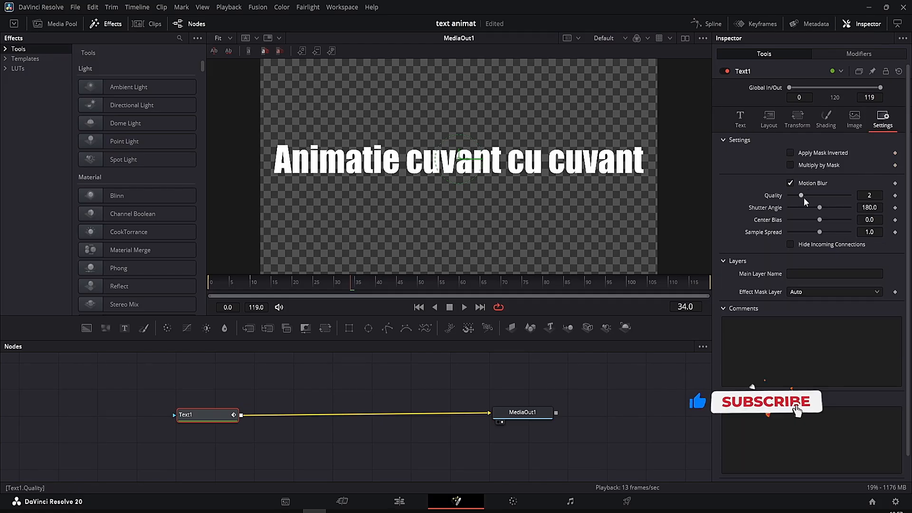
pyautogui.moveTo(804, 195); pyautogui.dragTo(860, 198)
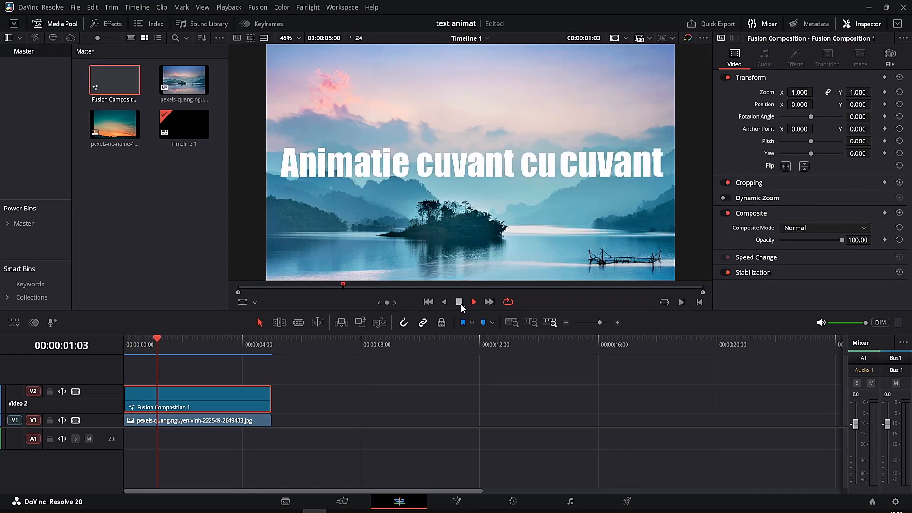
# - Play the motion-blurred text animation over the lake image on the Edit page timeline
pyautogui.click(460, 303)
pyautogui.click(471, 302)
pyautogui.click(473, 303)
pyautogui.click(473, 302)
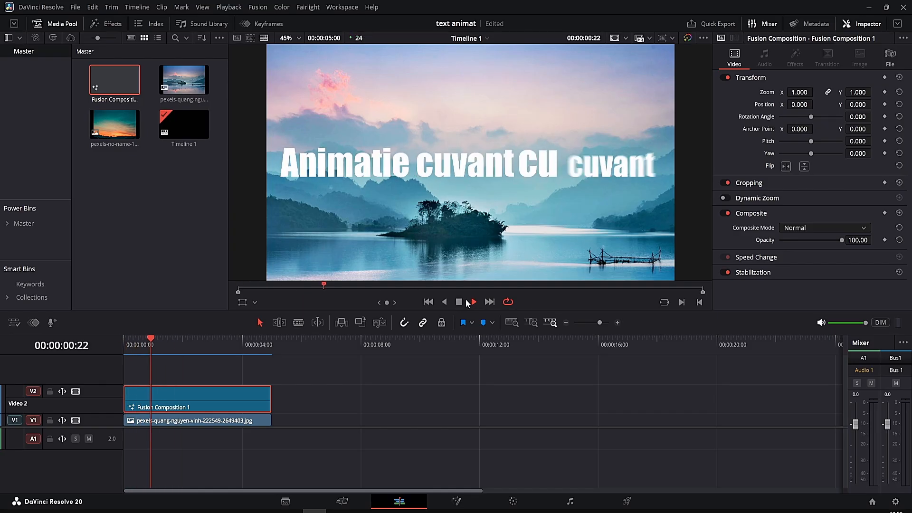
# - Open Fusion Composition 1 in the Fusion page and insert a Drop Shadow node after Text1
pyautogui.rightClick(223, 397)
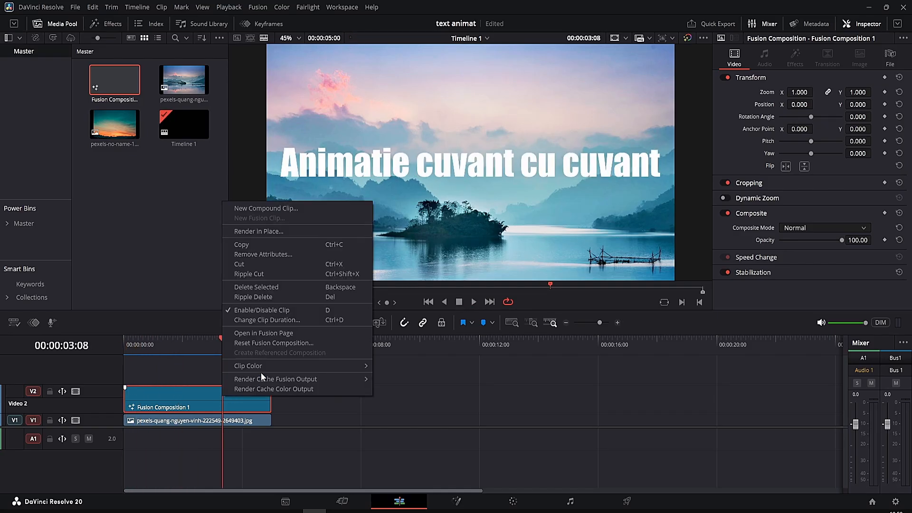
pyautogui.click(278, 332)
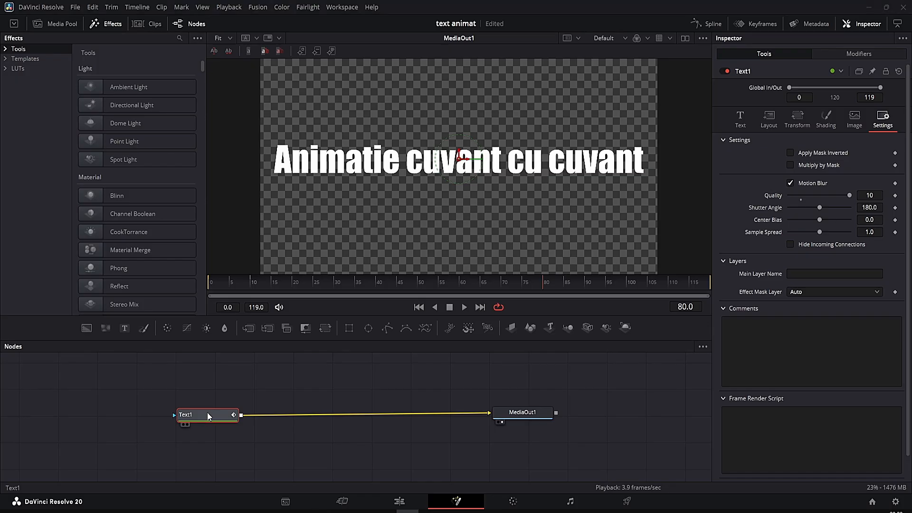
pyautogui.hotkey('shift', 'space')
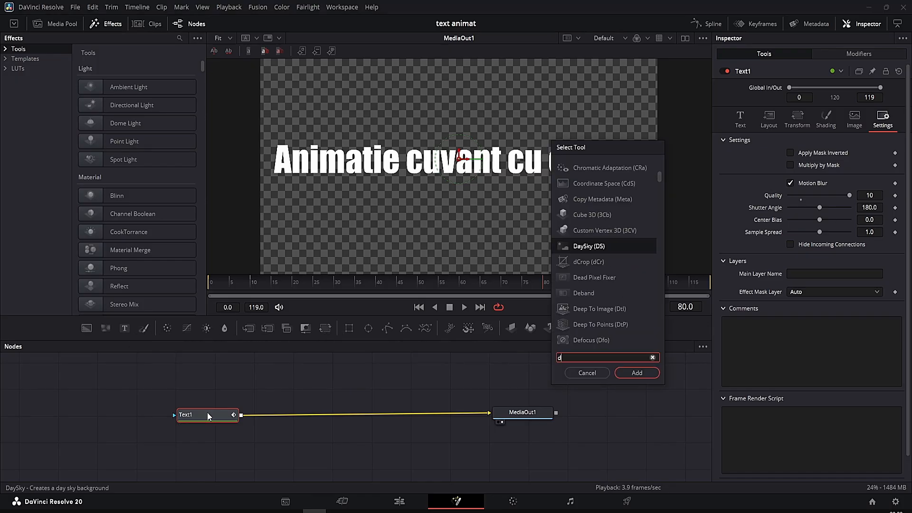
pyautogui.write('drop')
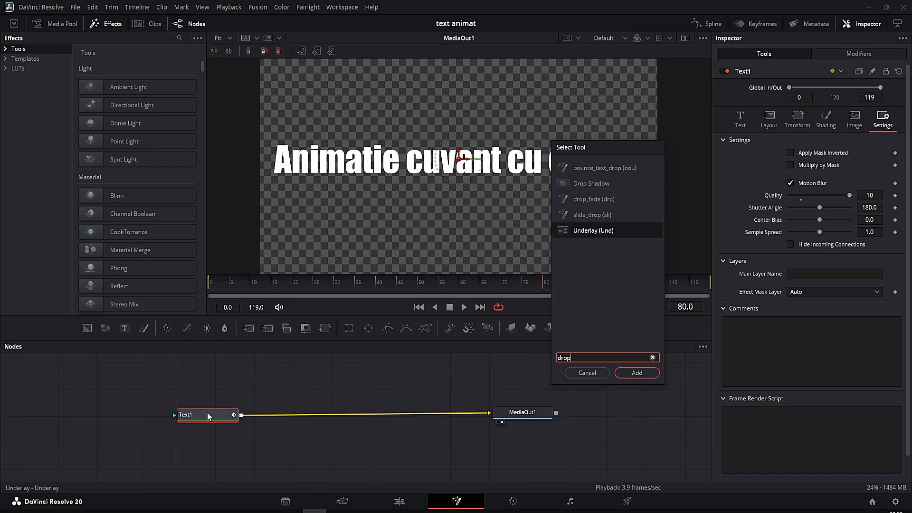
pyautogui.doubleClick(599, 184)
# - Set the drop shadow to strength 1.0, angle 54, distance 0.0488 and blur 0.55, and preview it on the Edit page timeline
pyautogui.moveTo(817, 114)
pyautogui.mouseDown()
pyautogui.moveTo(854, 119)
pyautogui.moveTo(797, 137)
pyautogui.moveTo(828, 126)
pyautogui.mouseUp()
pyautogui.click(404, 504)
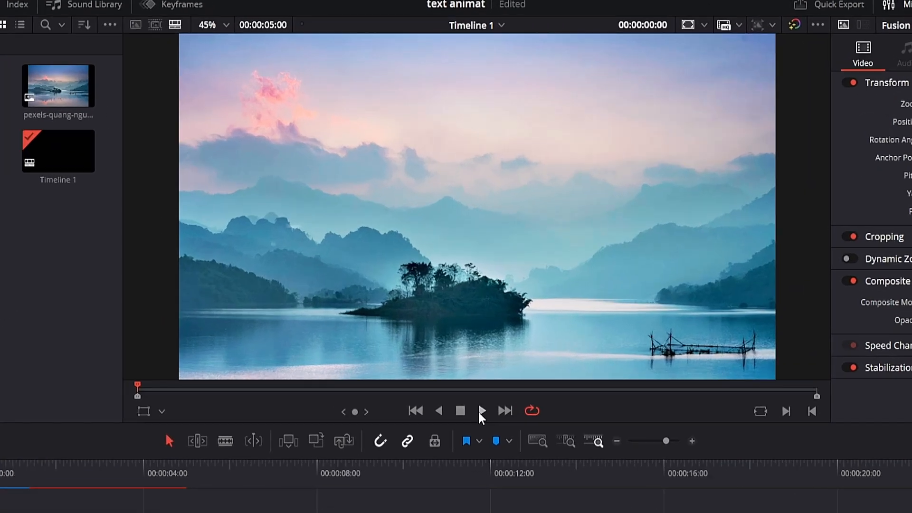
pyautogui.click(458, 302)
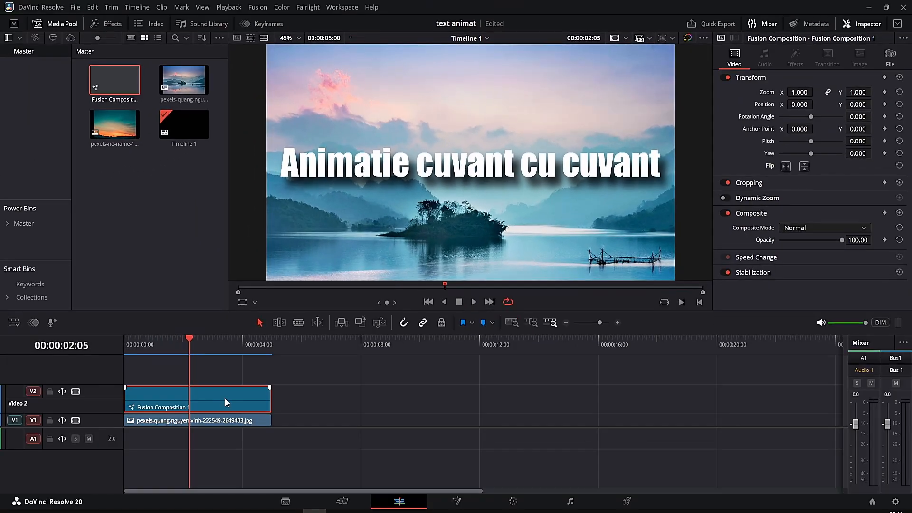
# - Reopen the composition in the Fusion page and group the Text1, DropShadow1 and MediaOut1 nodes
pyautogui.rightClick(224, 398)
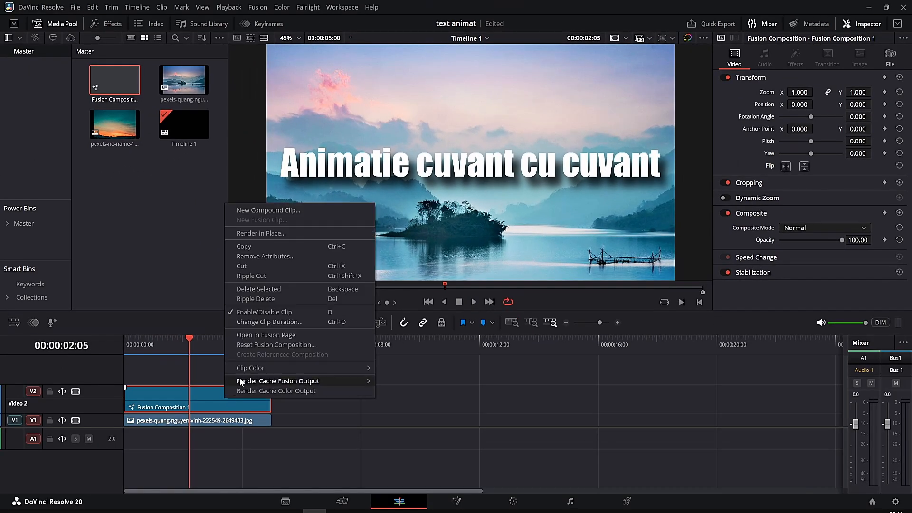
pyautogui.click(285, 335)
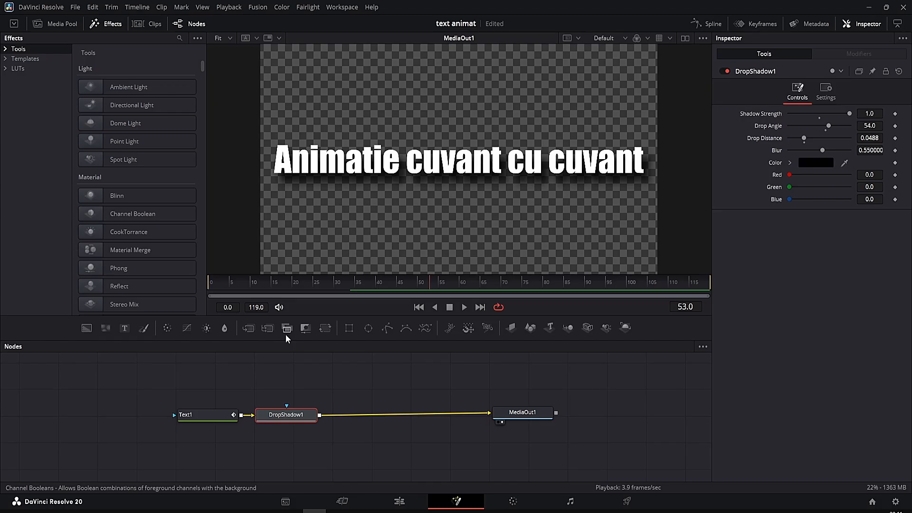
pyautogui.moveTo(175, 376); pyautogui.dragTo(581, 461)
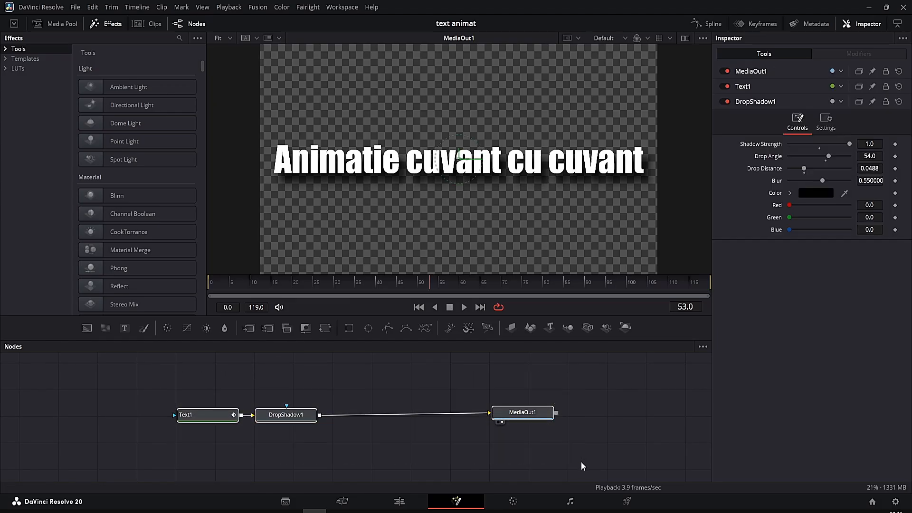
pyautogui.rightClick(524, 417)
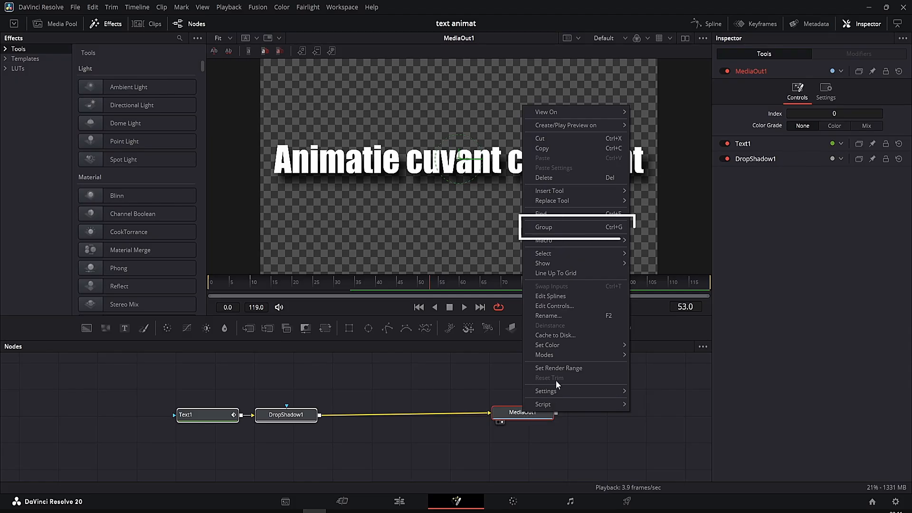
pyautogui.click(590, 227)
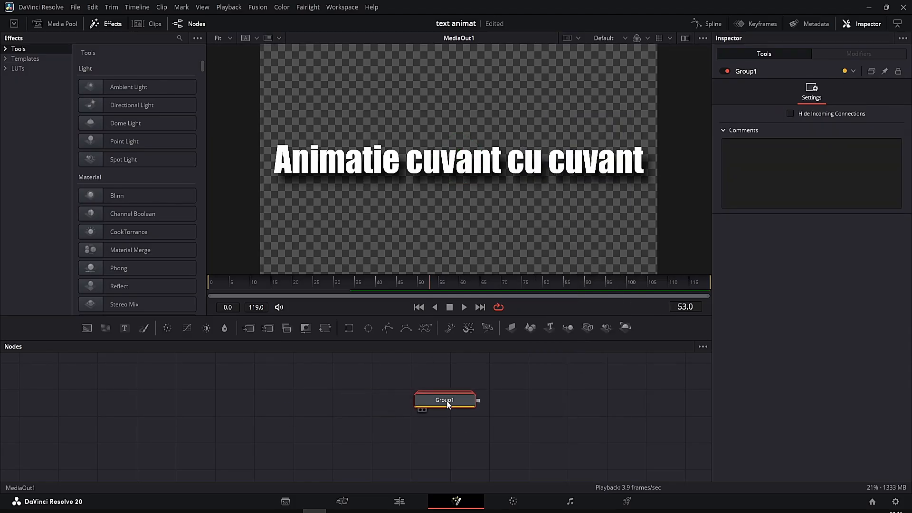
# - Save the group's settings to a file named text_animat.setting
pyautogui.rightClick(447, 401)
pyautogui.moveTo(475, 379)
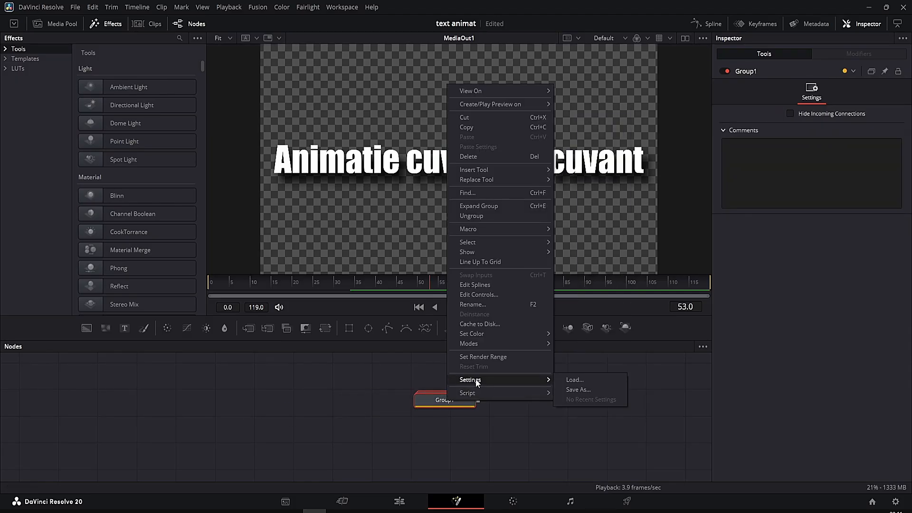
pyautogui.click(597, 390)
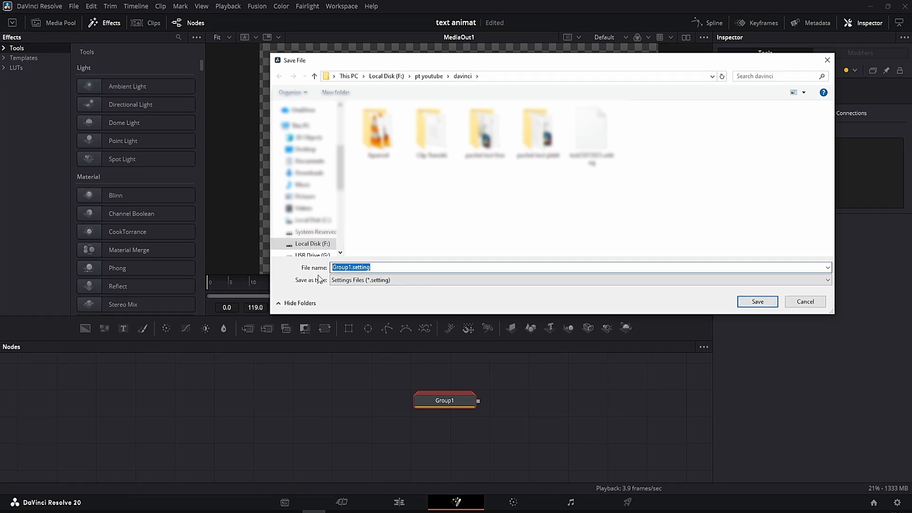
pyautogui.click(353, 267)
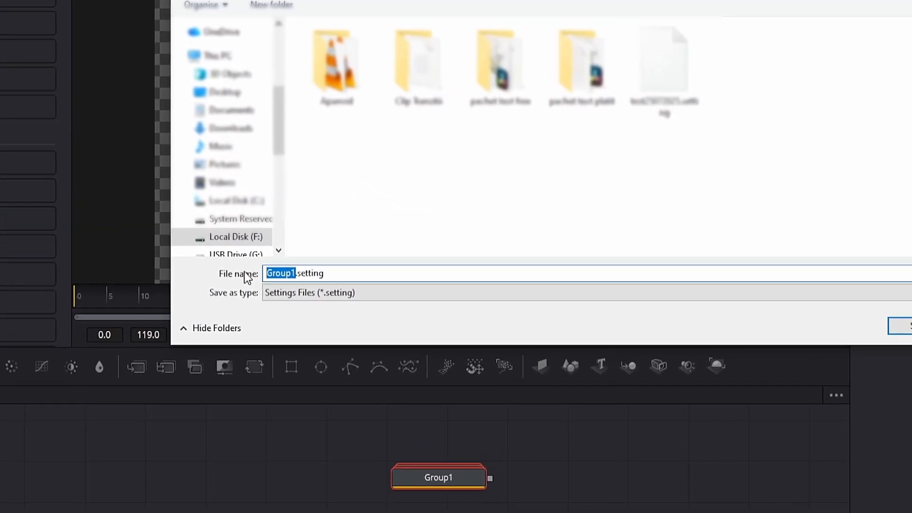
pyautogui.write('text_animat')
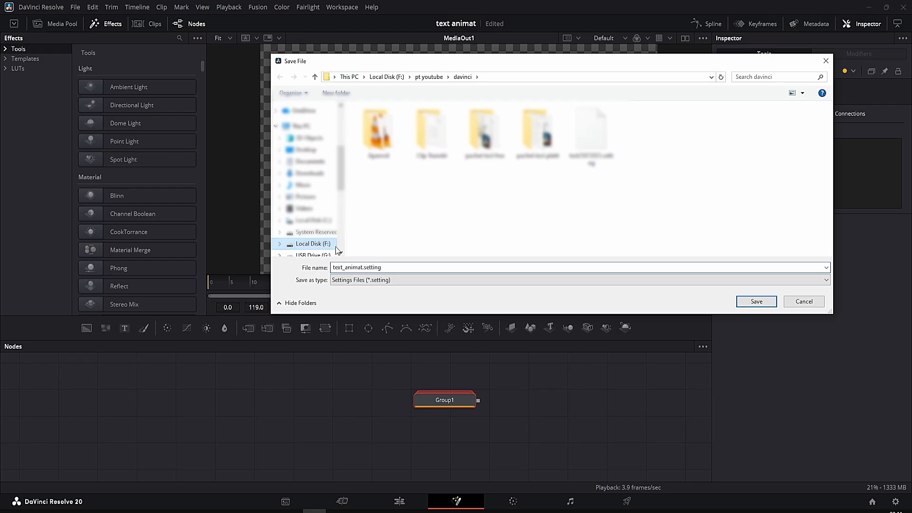
pyautogui.click(755, 301)
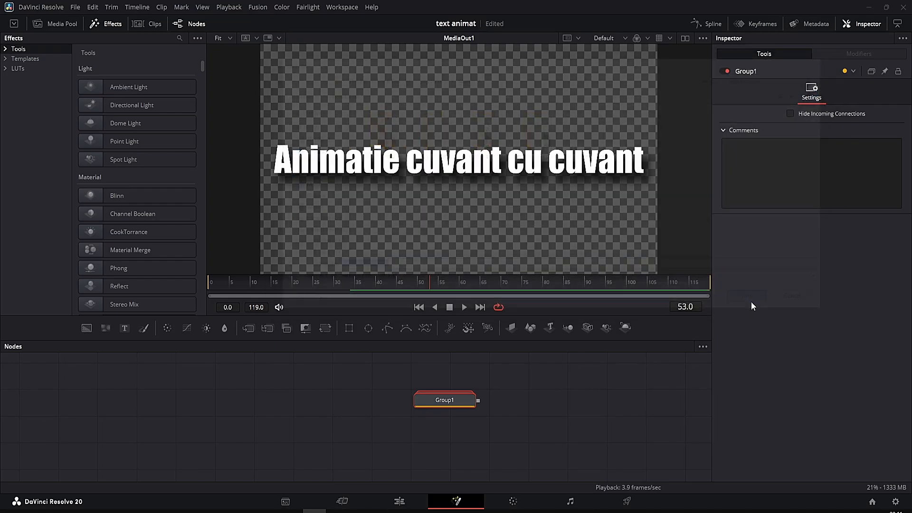
# - Open the Titles category of the Edit templates in the Effects library
pyautogui.click(113, 24)
pyautogui.click(113, 23)
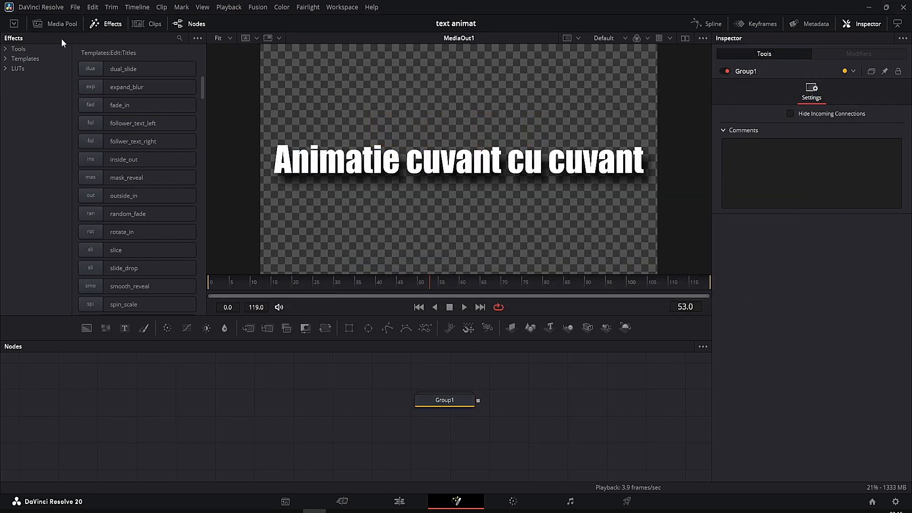
pyautogui.click(7, 49)
pyautogui.click(6, 48)
pyautogui.click(6, 59)
pyautogui.click(16, 69)
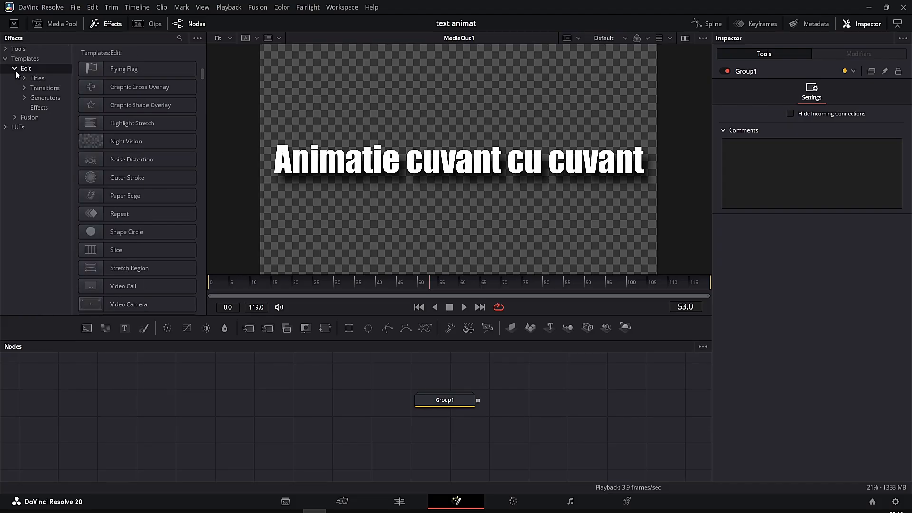
pyautogui.click(24, 78)
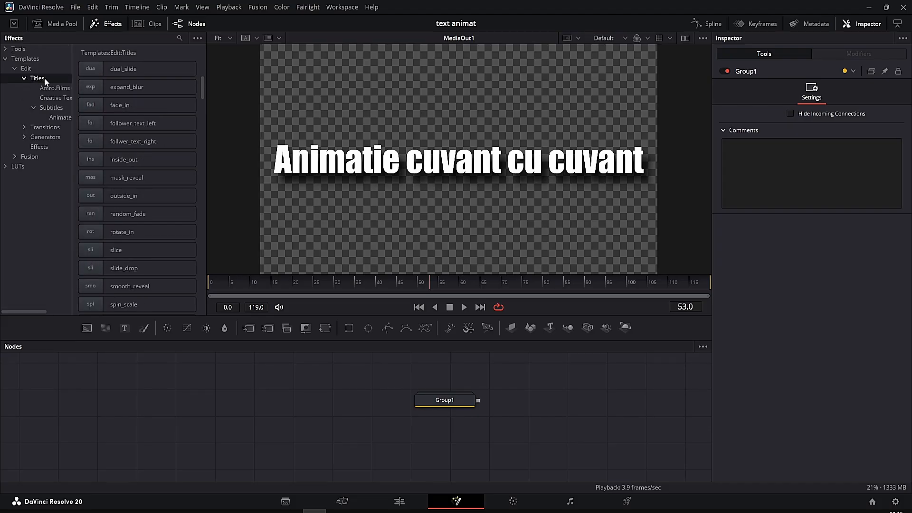
# - Switch to File Explorer, add text_animat.setting from the animatii folder to the Titles templates, and select the text_animat entry there
pyautogui.hotkey('alt', 'Tab')
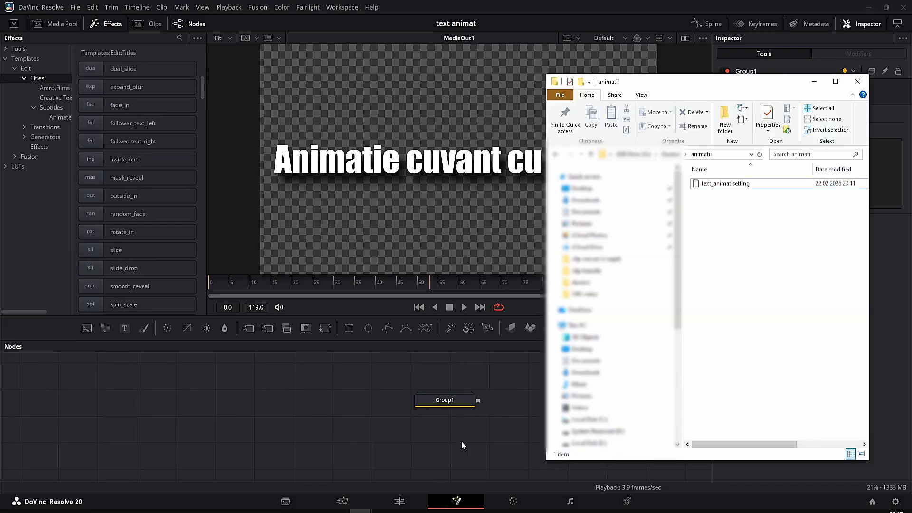
pyautogui.click(720, 186)
pyautogui.moveTo(720, 190); pyautogui.dragTo(173, 75)
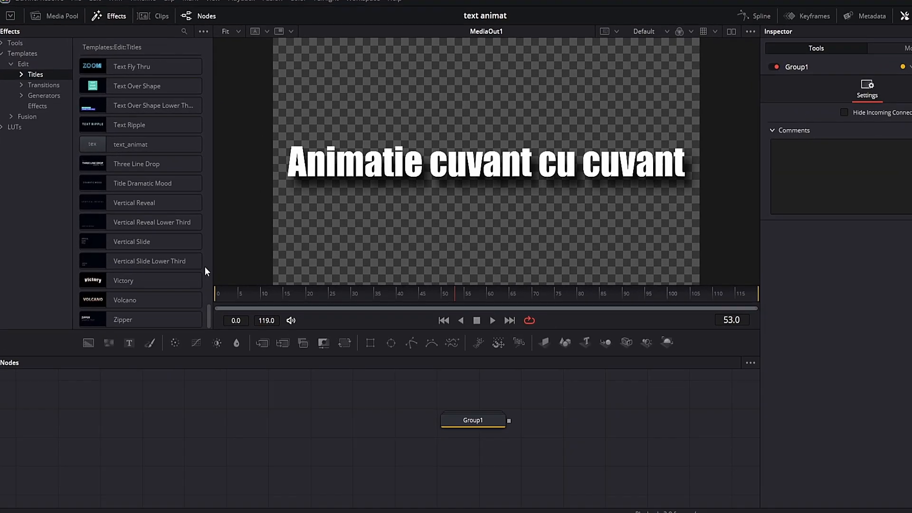
pyautogui.click(166, 145)
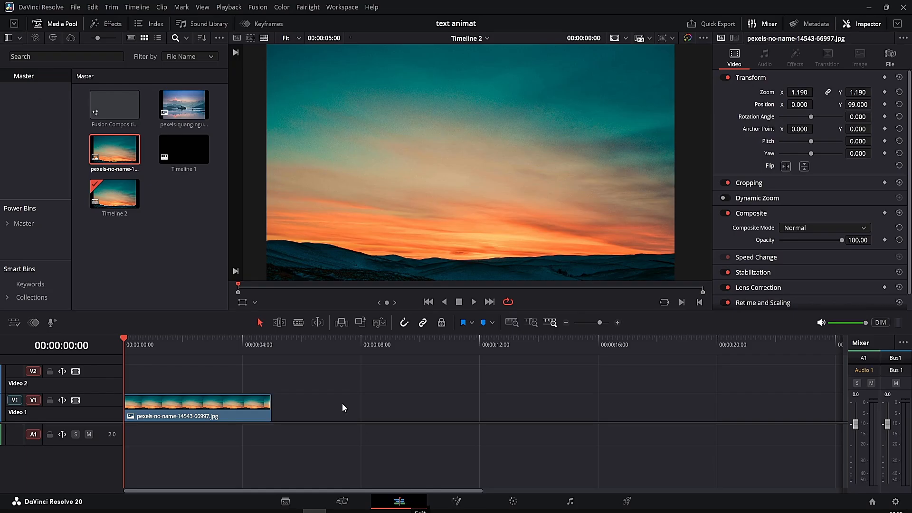
# - Search the Edit page's titles for "text_", place text_animat on track V2 above the sunset image at the timeline start, and play it
pyautogui.click(113, 25)
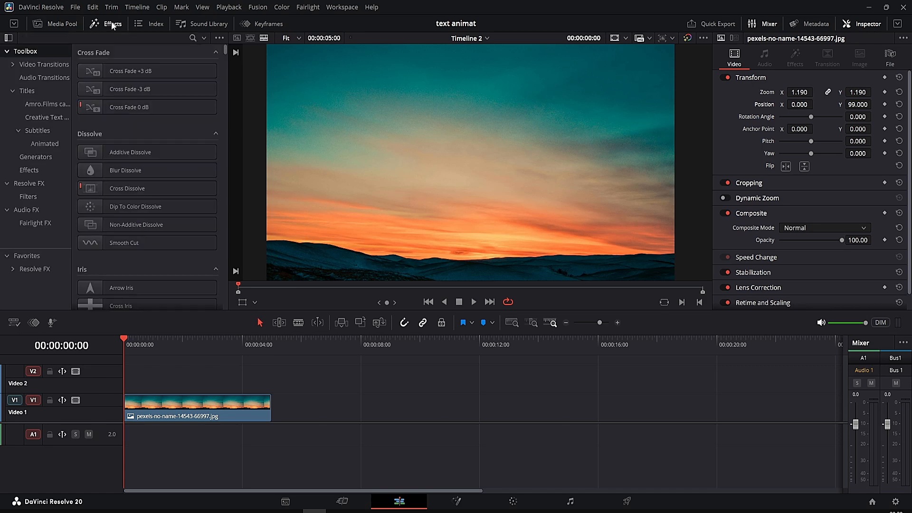
pyautogui.click(28, 91)
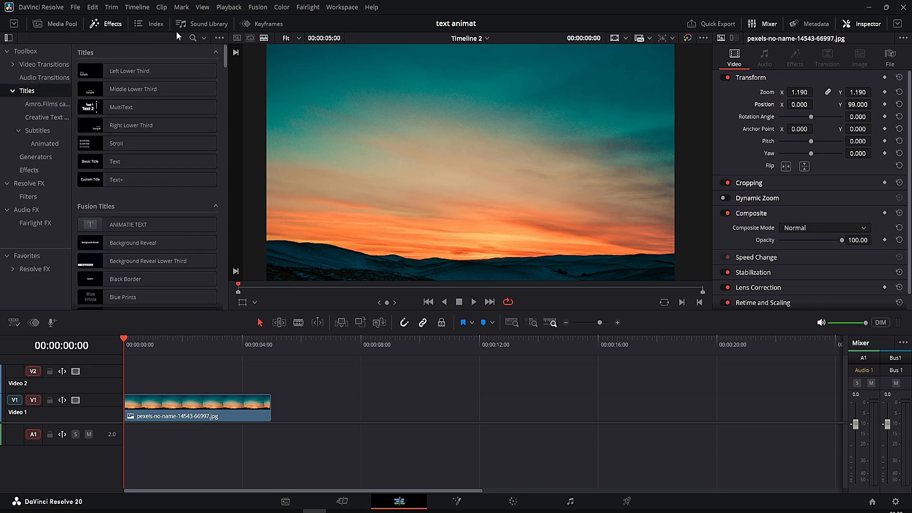
pyautogui.click(193, 40)
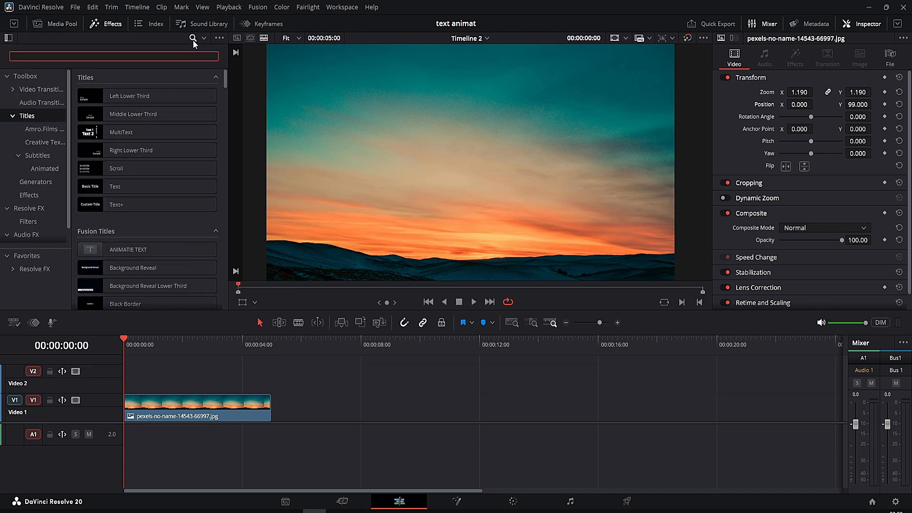
pyautogui.write('text_')
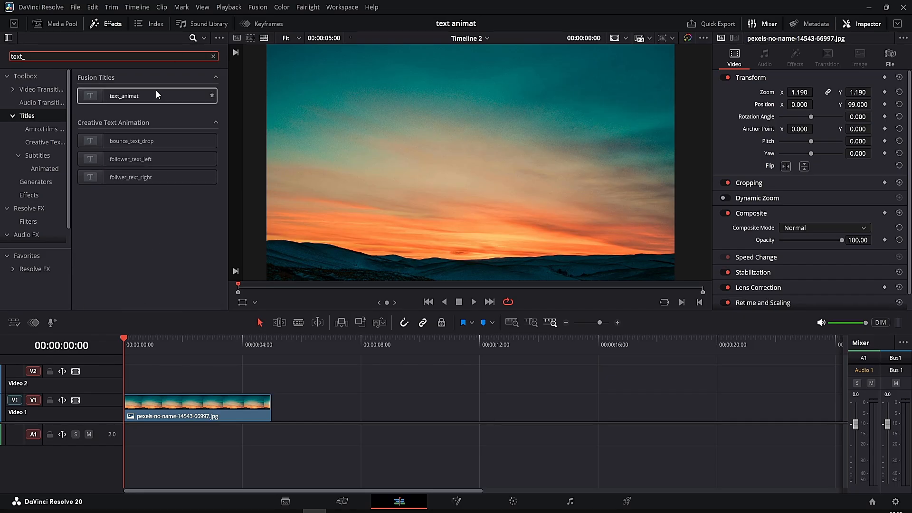
pyautogui.moveTo(156, 91); pyautogui.dragTo(124, 391)
pyautogui.click(474, 302)
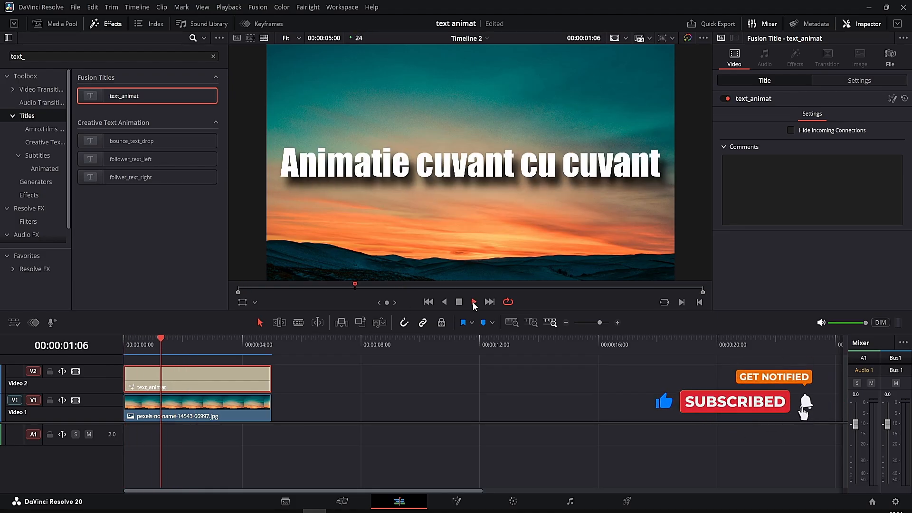
# - Stop the playback and open the text_animat title on track V2 in the Fusion page
pyautogui.click(474, 302)
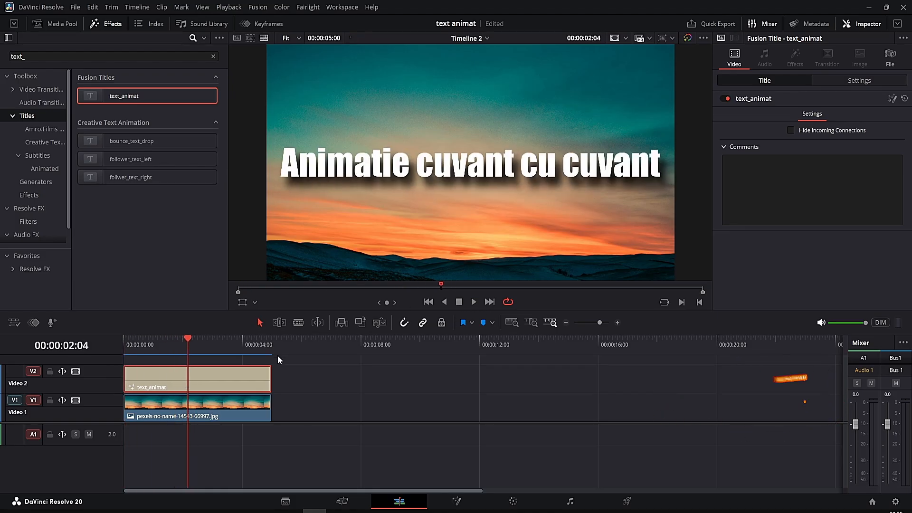
pyautogui.rightClick(252, 378)
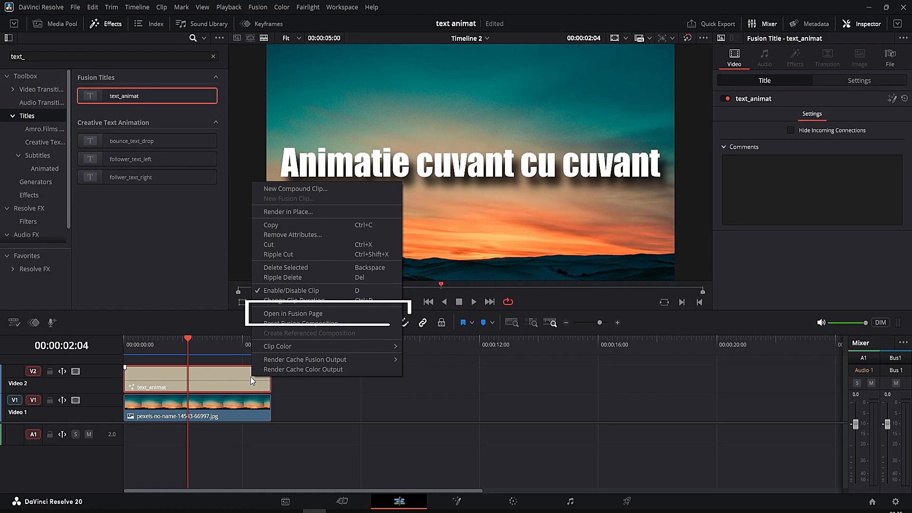
pyautogui.click(325, 313)
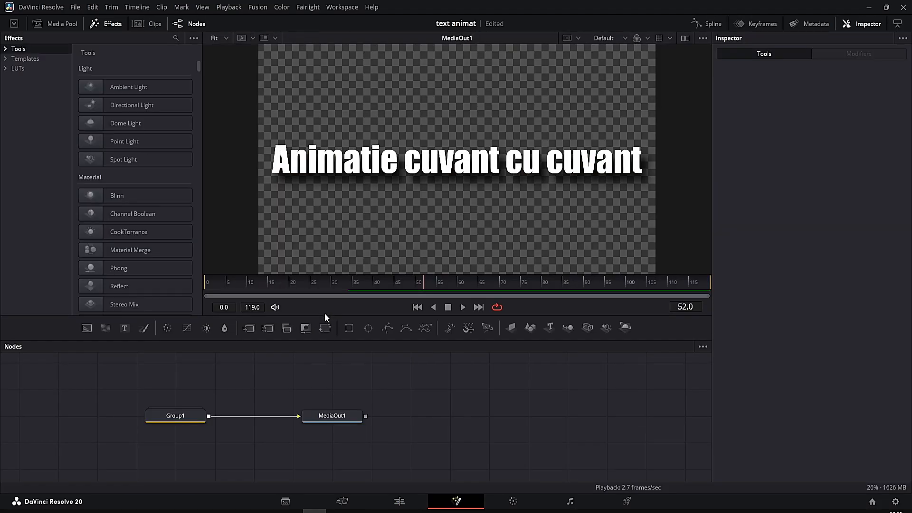
# - Move the MediaOut1 node farther from Group1 to make room, and expand Group1 to show its inner nodes
pyautogui.moveTo(333, 415); pyautogui.dragTo(460, 411)
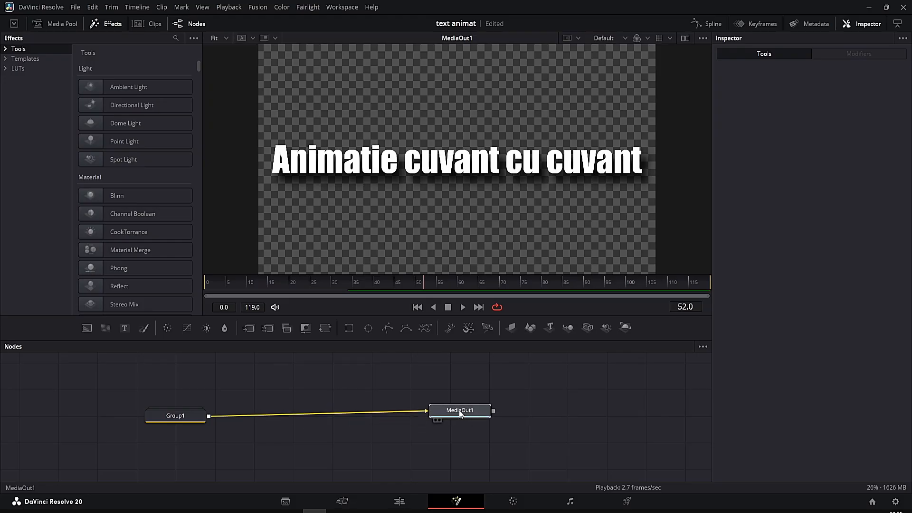
pyautogui.moveTo(180, 417); pyautogui.dragTo(240, 394)
pyautogui.doubleClick(198, 411)
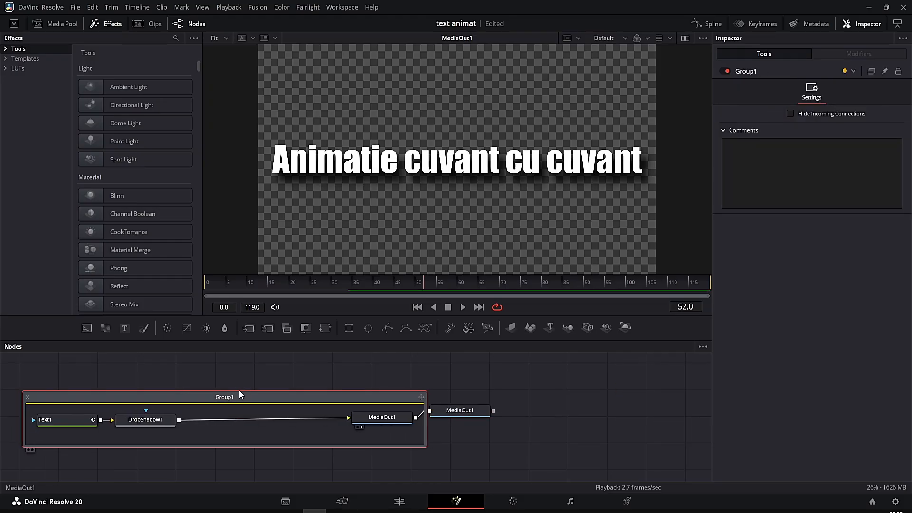
# - Replace the Text1 node's text with "CREATIVE EDIT" and enlarge its size to about 0.199
pyautogui.click(58, 419)
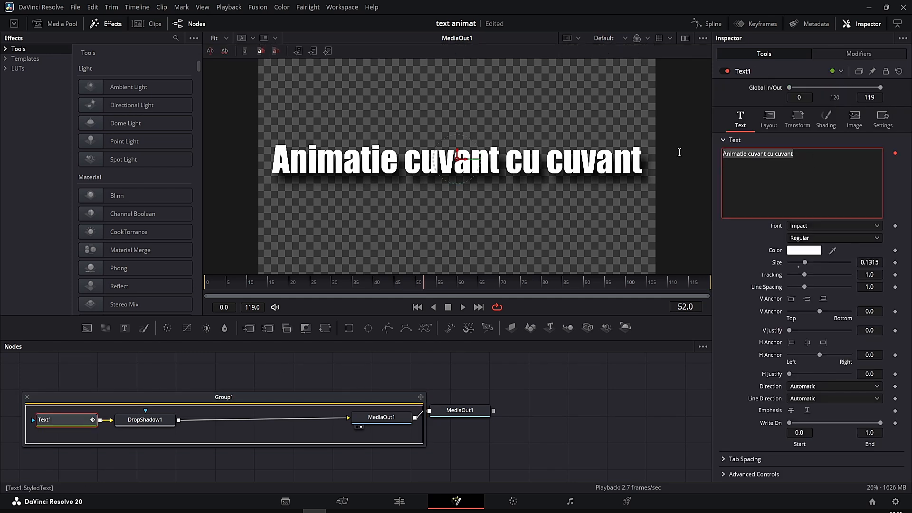
pyautogui.write('CREATIV')
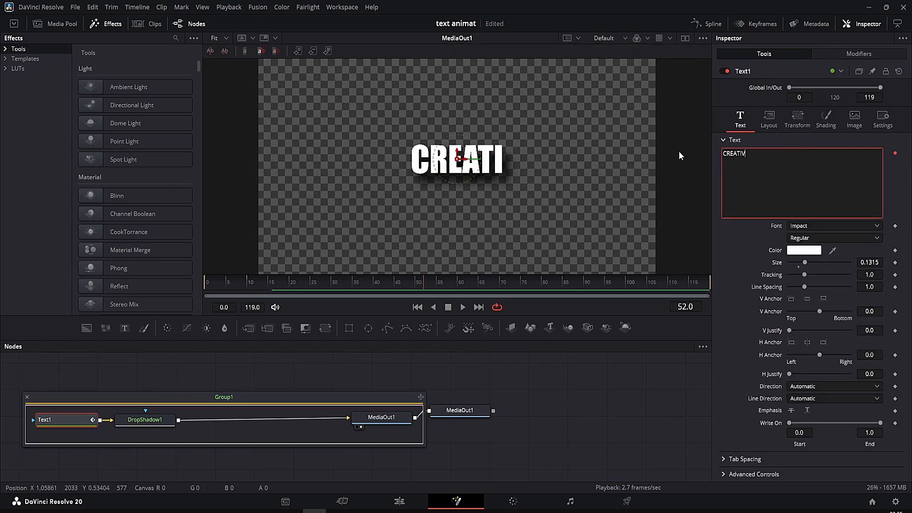
pyautogui.write('E EDIT')
pyautogui.moveTo(870, 262); pyautogui.dragTo(903, 263)
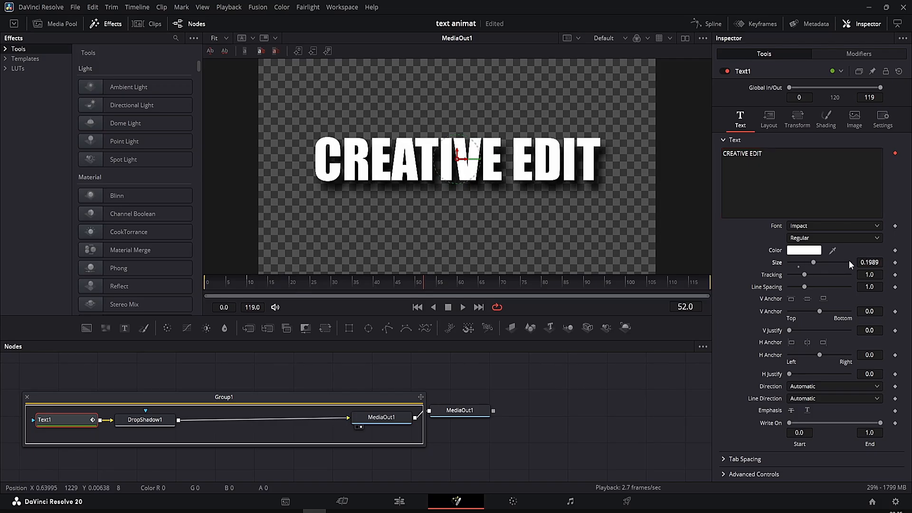